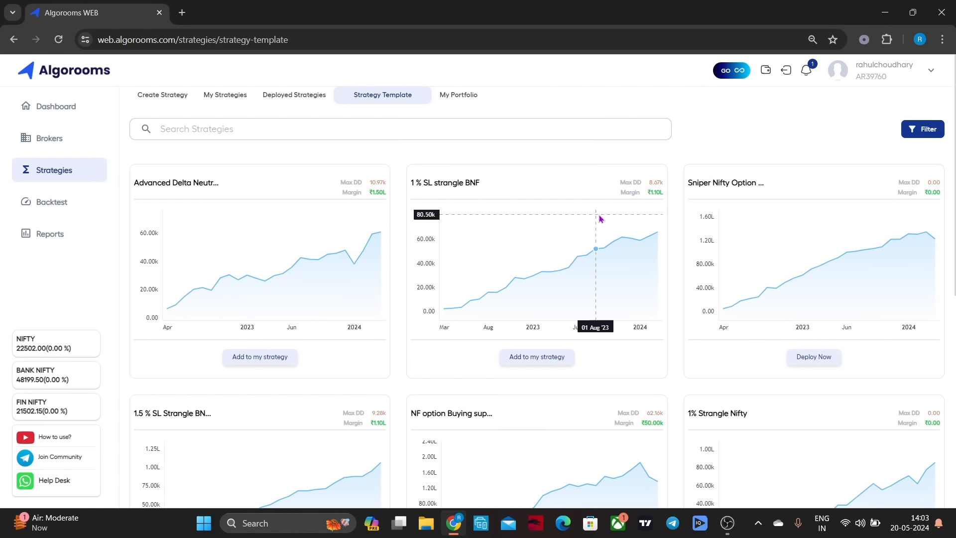
Add the 1 % SL strangle BNF template to my strategies by duplicating it under its existing name
scroll(440, 248, "down", 2)
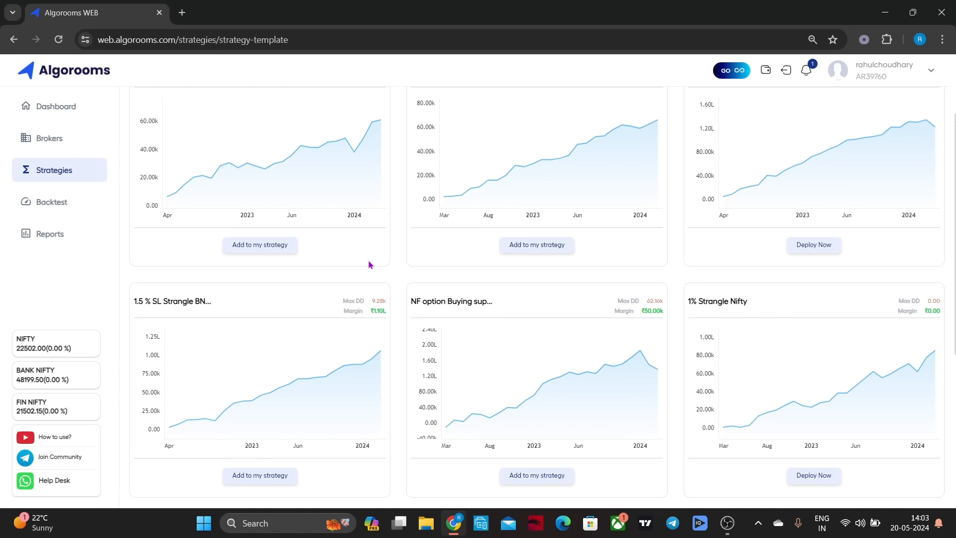
scroll(473, 278, "down", 2)
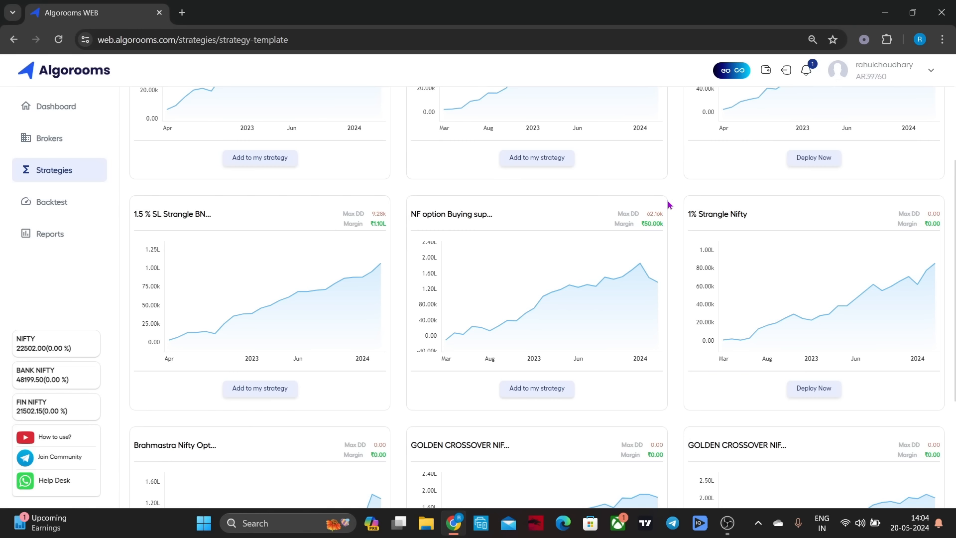
scroll(669, 204, "down", 5)
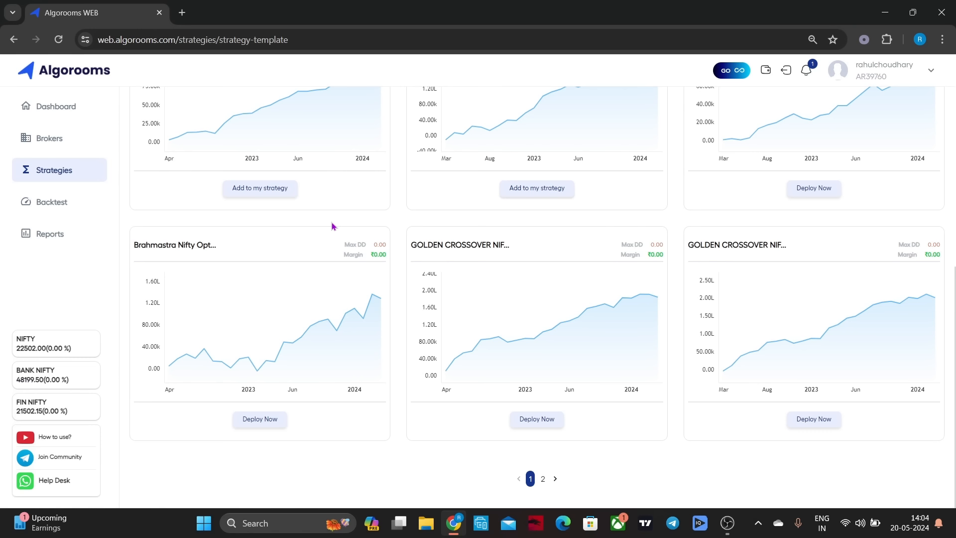
scroll(333, 226, "up", 10)
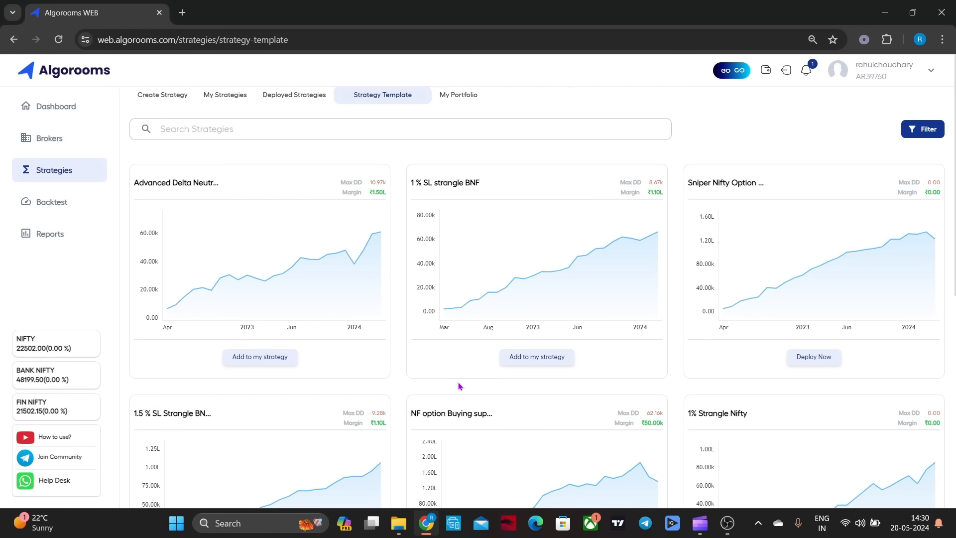
left_click(528, 365)
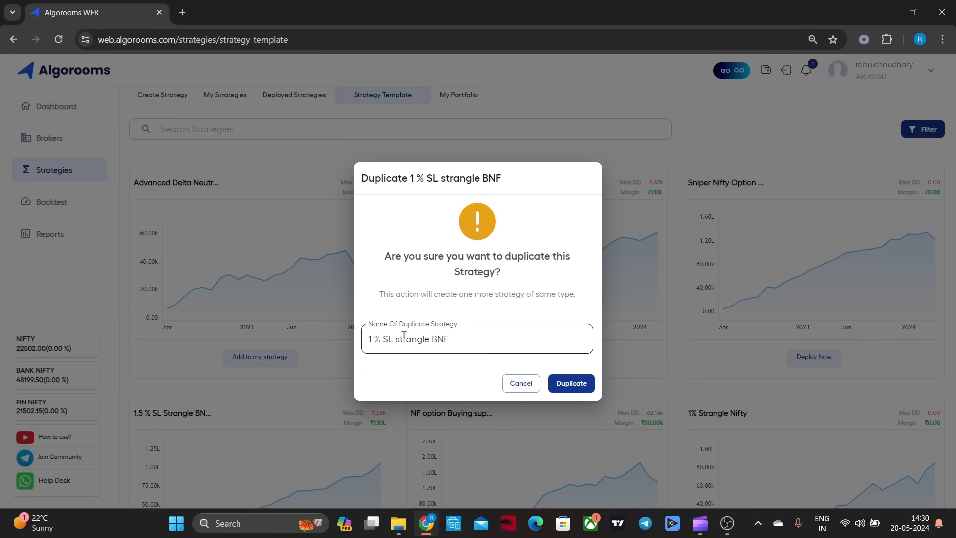
left_click(567, 385)
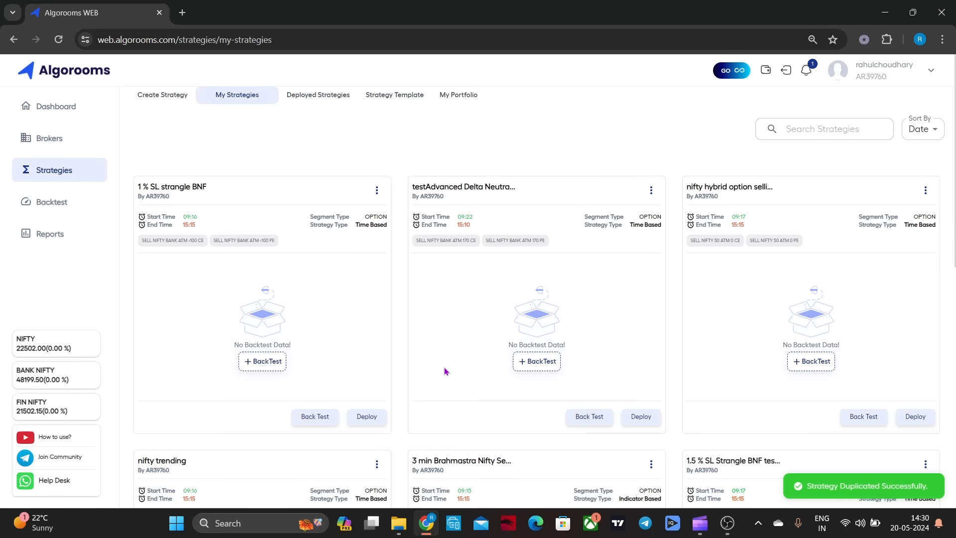
Run a 2-year backtest of the 1 % SL strangle BNF strategy and review its P&L chart, summary and daywise breakdown
left_click(269, 364)
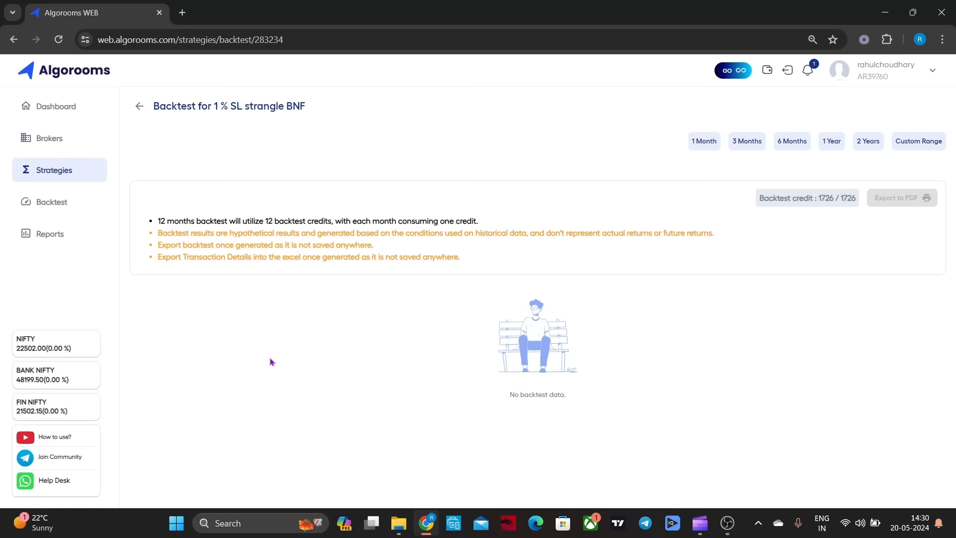
left_click(872, 144)
scroll(508, 231, "down", 1)
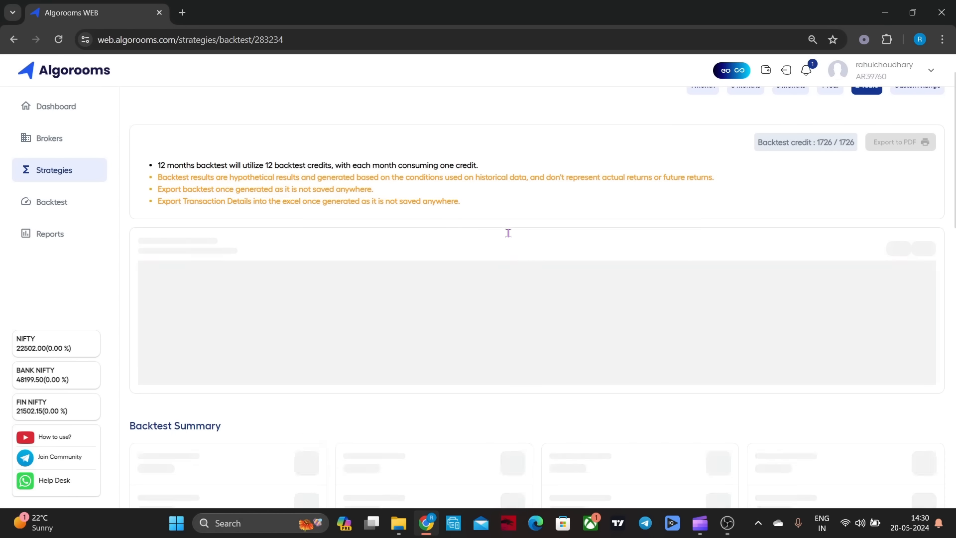
scroll(509, 234, "up", 1)
scroll(509, 235, "down", 3)
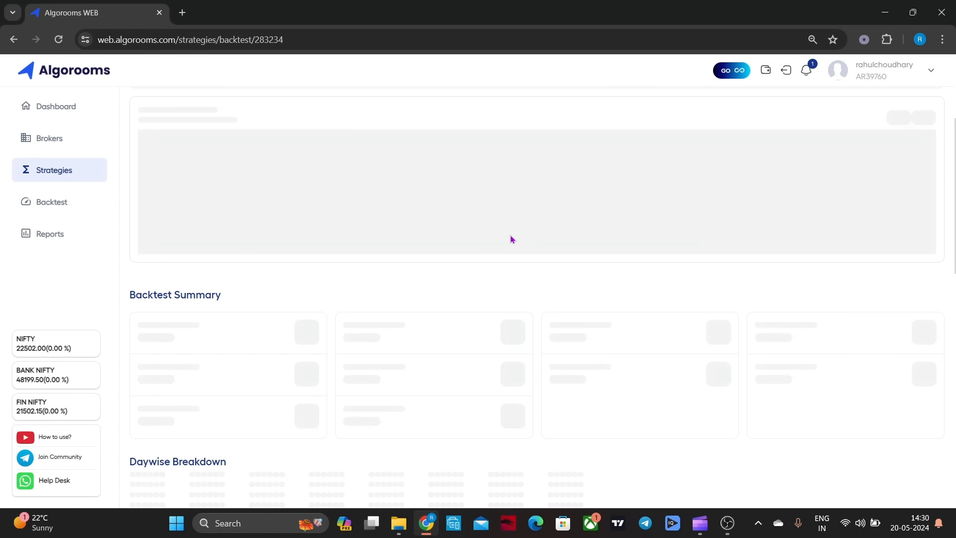
scroll(513, 241, "up", 3)
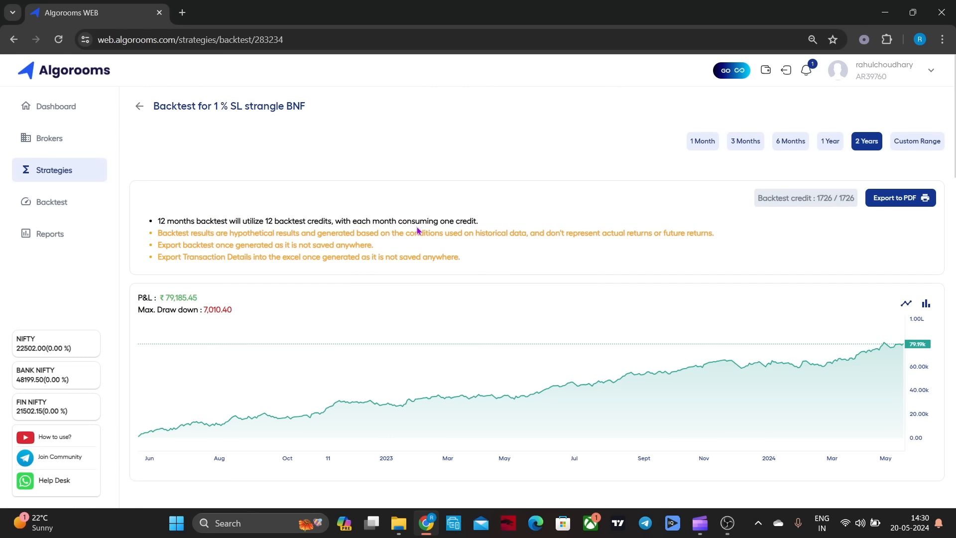
scroll(411, 233, "down", 5)
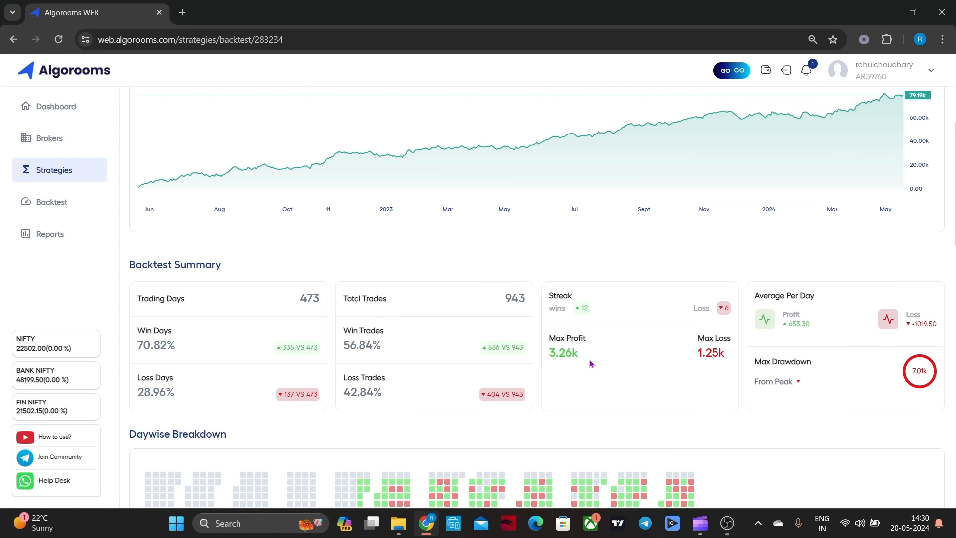
scroll(559, 356, "down", 2)
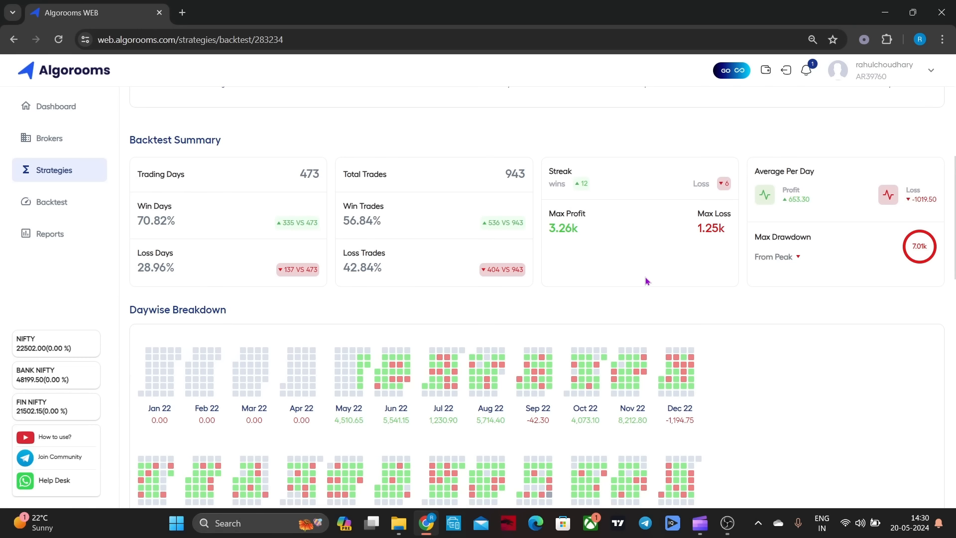
scroll(805, 339, "down", 4)
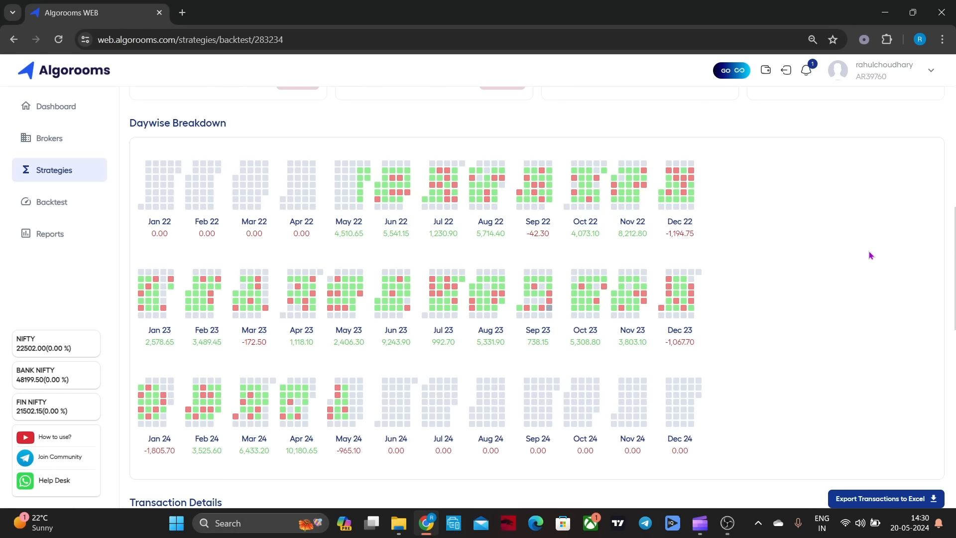
scroll(862, 260, "up", 15)
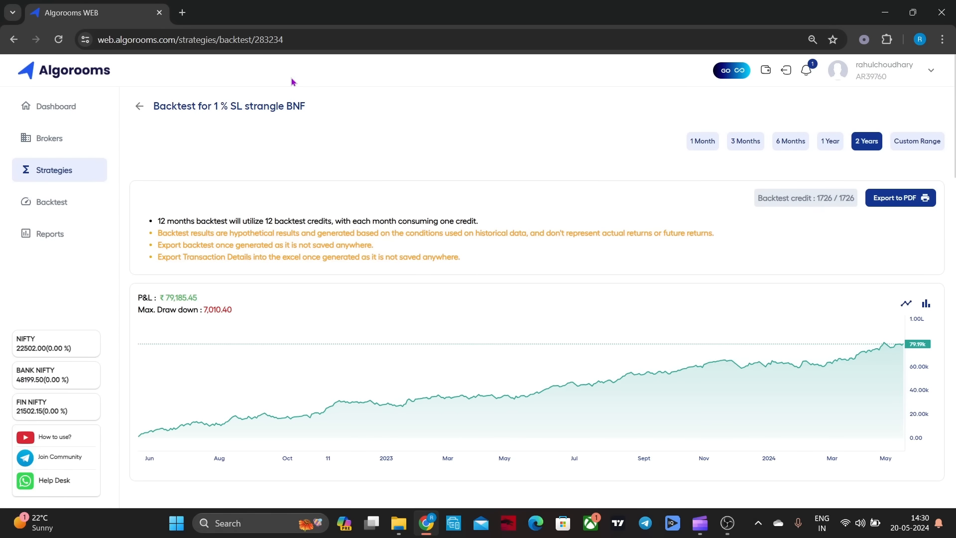
left_click(148, 111)
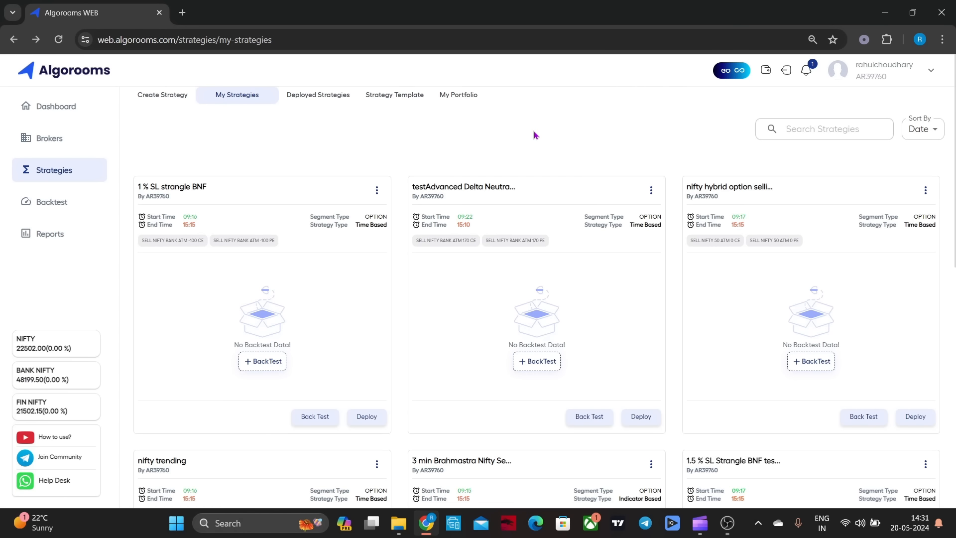
Add the NF option Buying supertrend strategy template to my strategies by duplicating it under its existing name
scroll(534, 135, "down", 1)
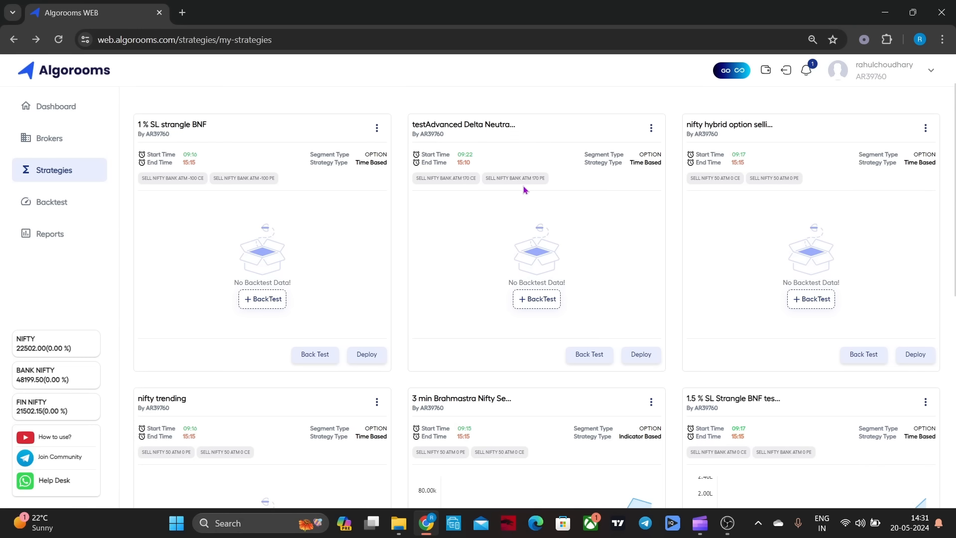
scroll(498, 218, "down", 1)
scroll(495, 217, "down", 2)
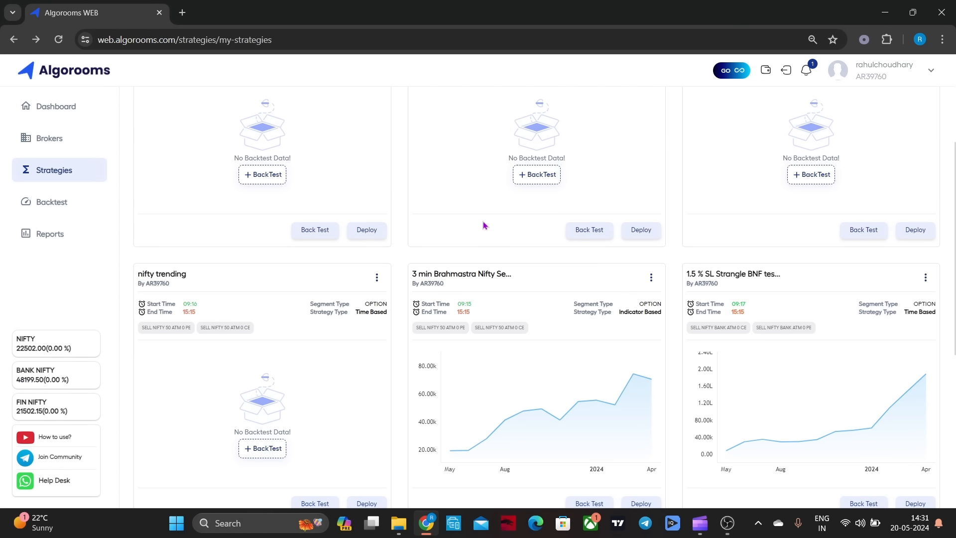
scroll(481, 227, "down", 1)
scroll(474, 232, "up", 4)
scroll(471, 229, "up", 1)
left_click(391, 99)
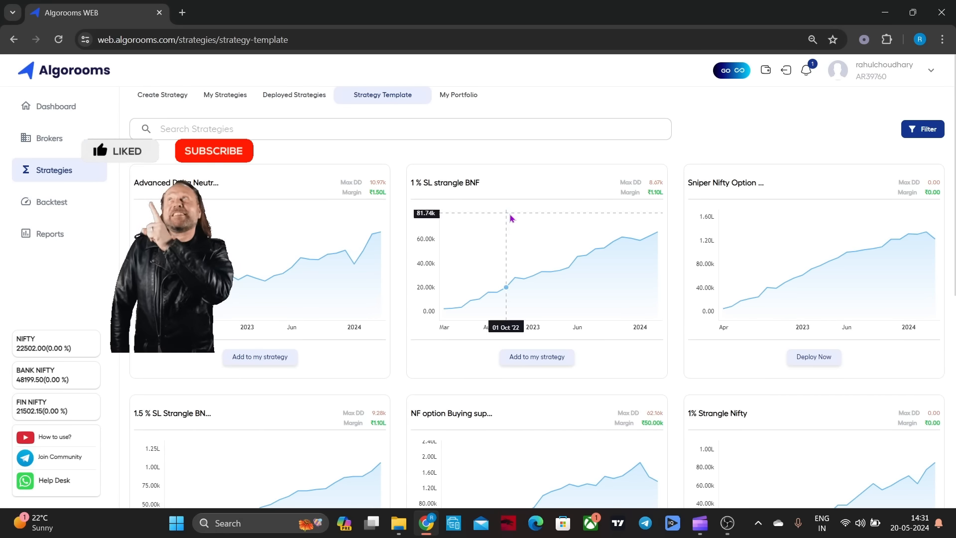
scroll(505, 321, "down", 6)
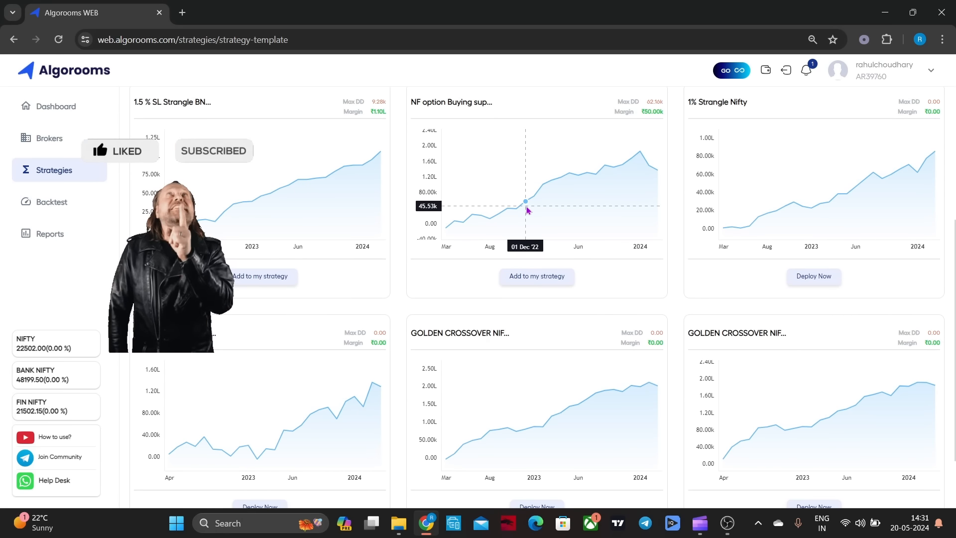
left_click(520, 275)
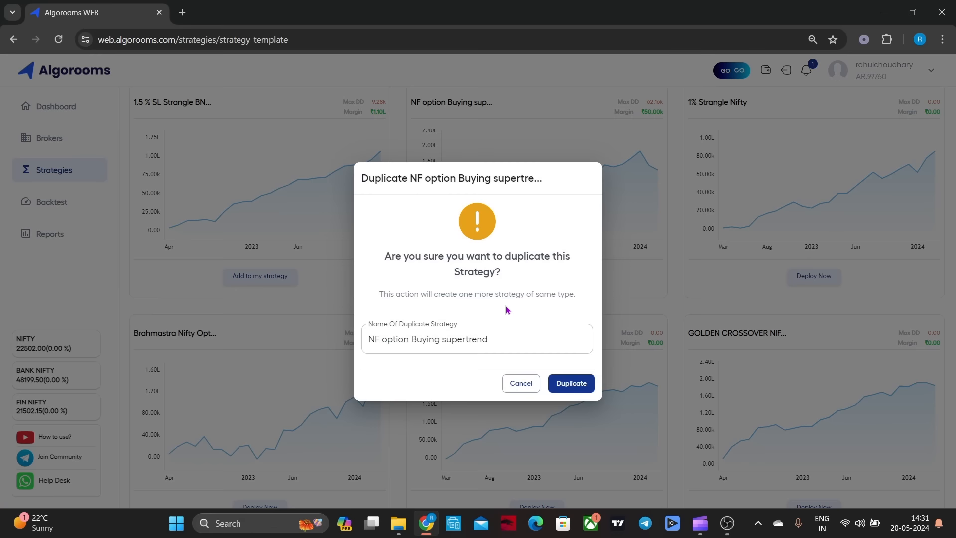
left_click(567, 390)
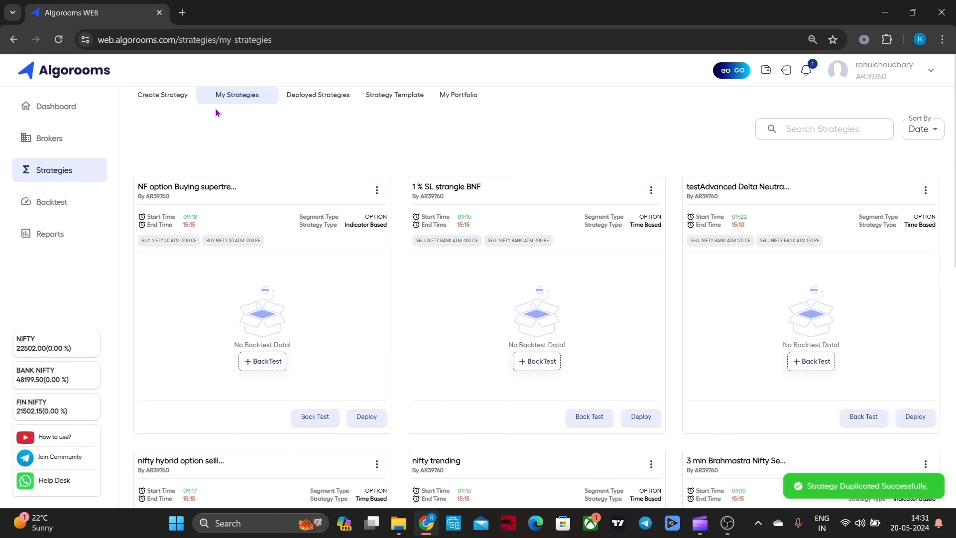
Run a 2-year backtest of the NF option Buying supertrend strategy and review its P&L chart, summary and daywise breakdown
left_click(261, 361)
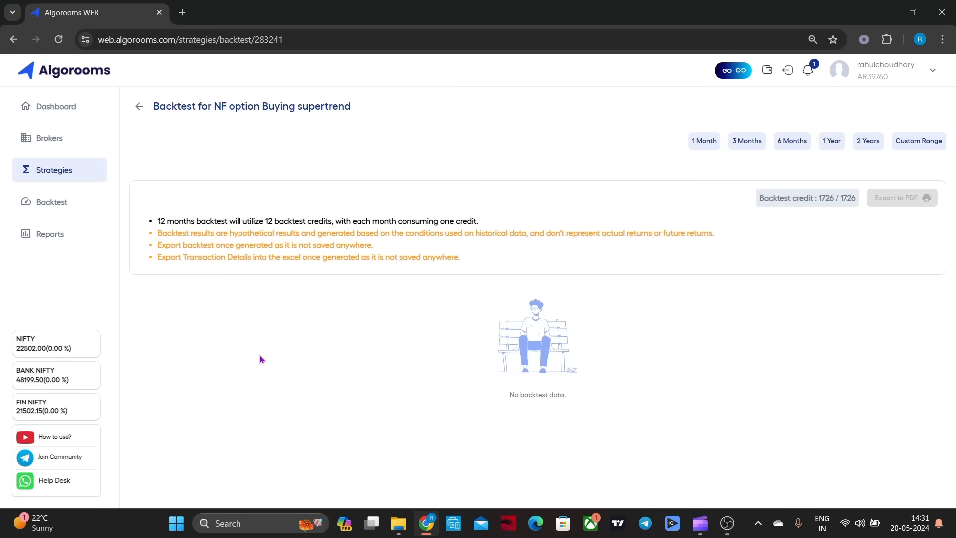
left_click(867, 143)
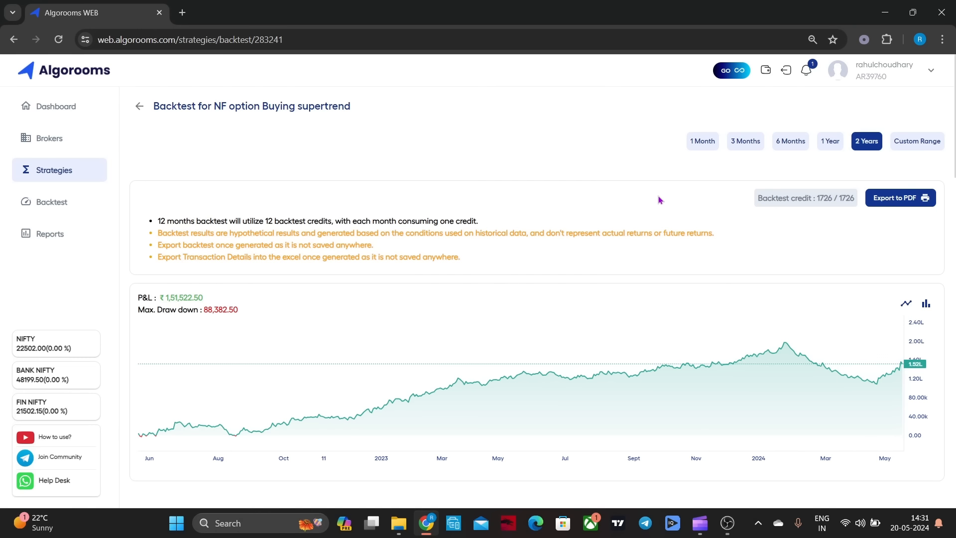
scroll(603, 181, "down", 3)
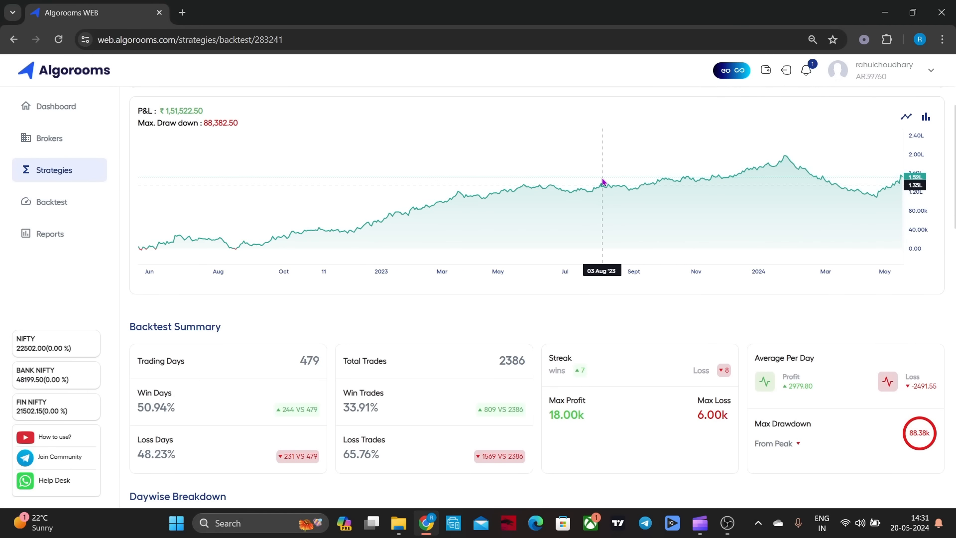
scroll(651, 455, "down", 1)
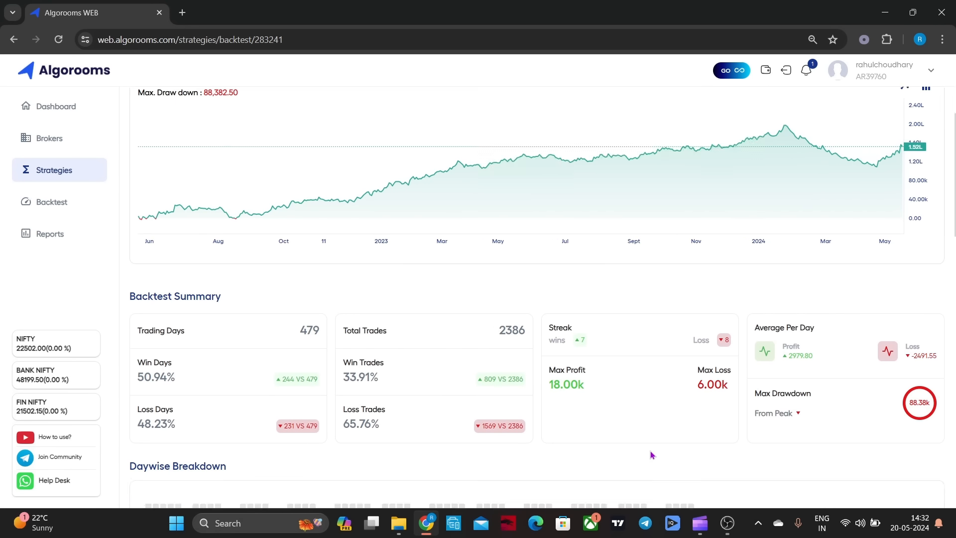
scroll(651, 454, "down", 3)
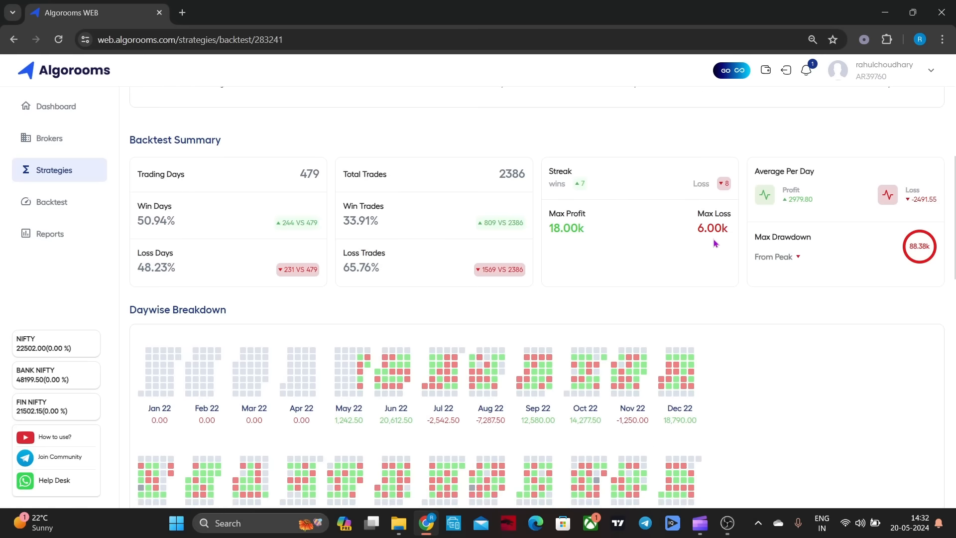
scroll(789, 298, "down", 4)
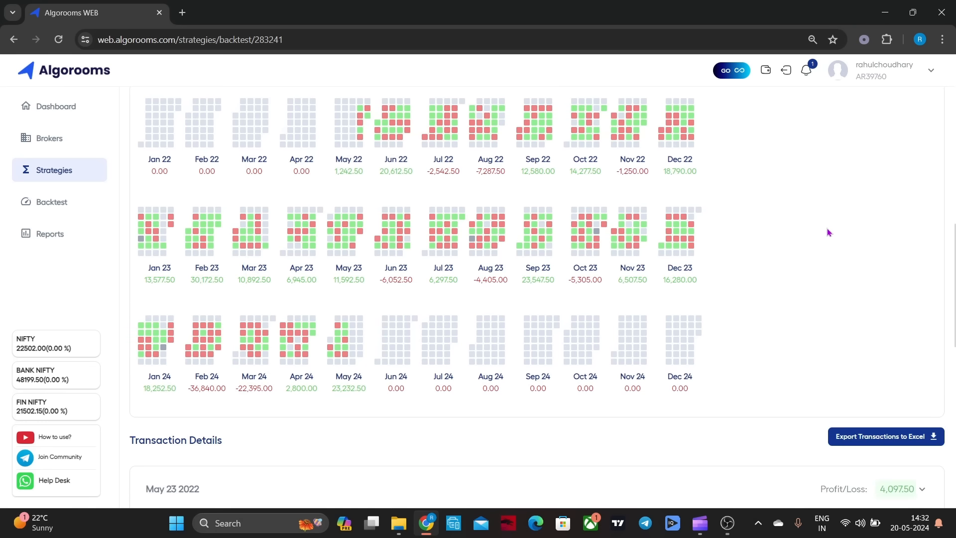
scroll(829, 233, "up", 8)
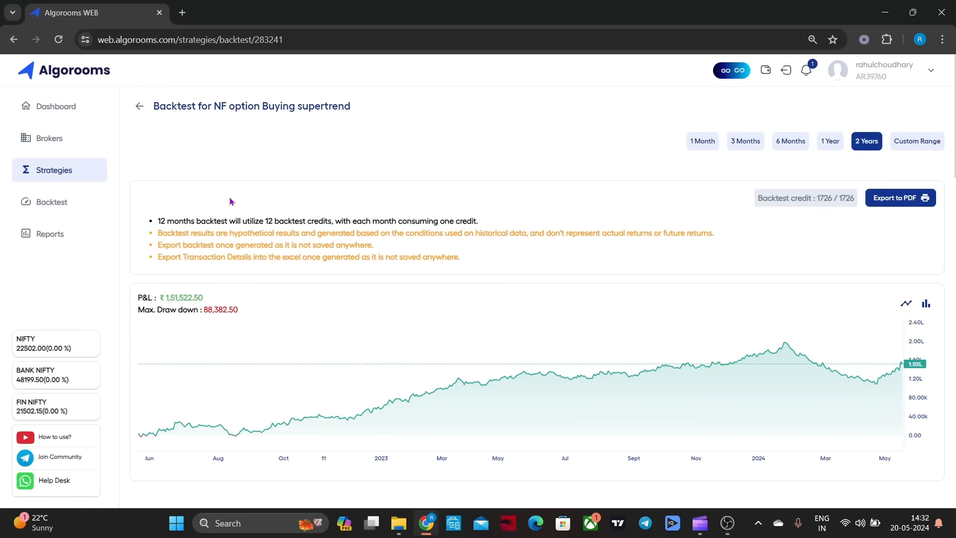
left_click(139, 106)
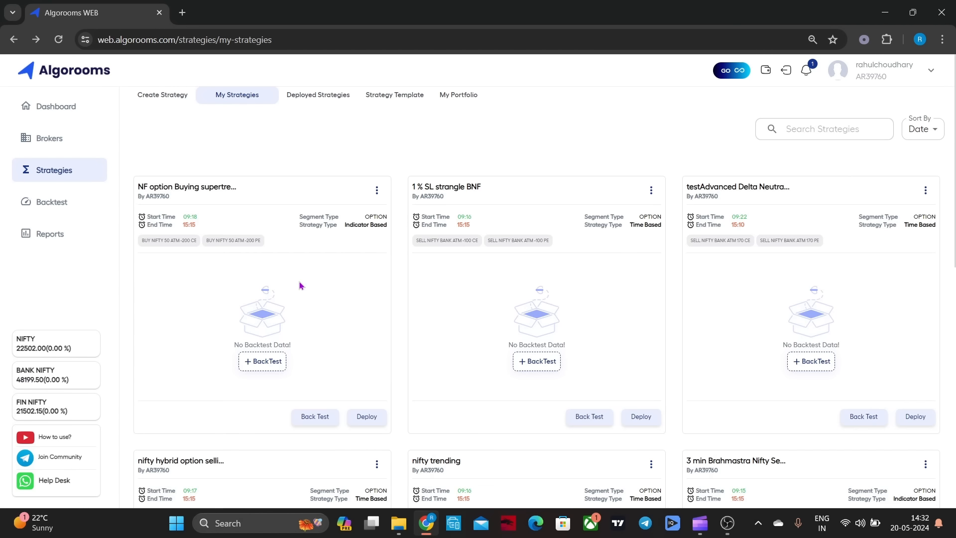
Open the NF option Buying supertrend strategy for editing and examine its entry conditions, option legs and risk management settings
left_click(377, 192)
left_click(381, 209)
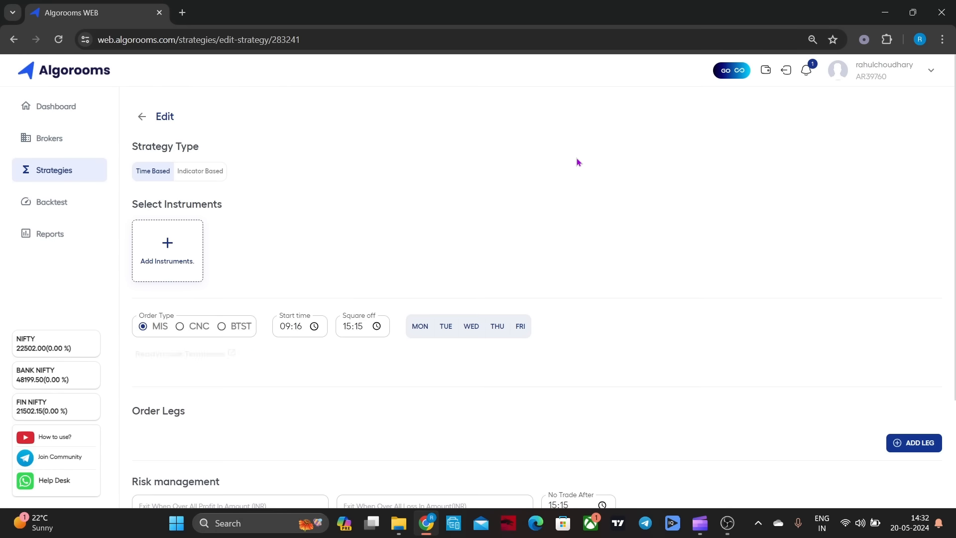
scroll(647, 140, "down", 1)
scroll(677, 134, "down", 3)
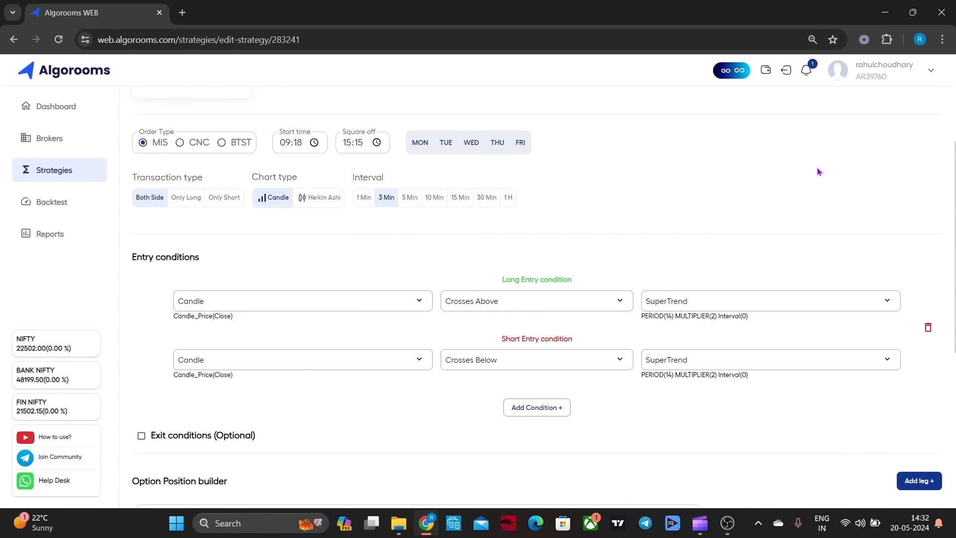
scroll(818, 171, "down", 1)
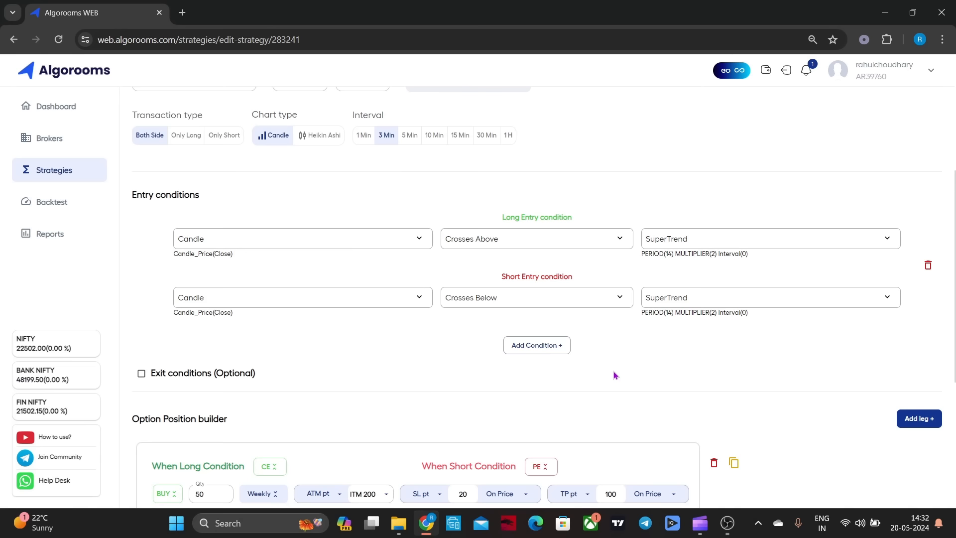
scroll(616, 374, "down", 5)
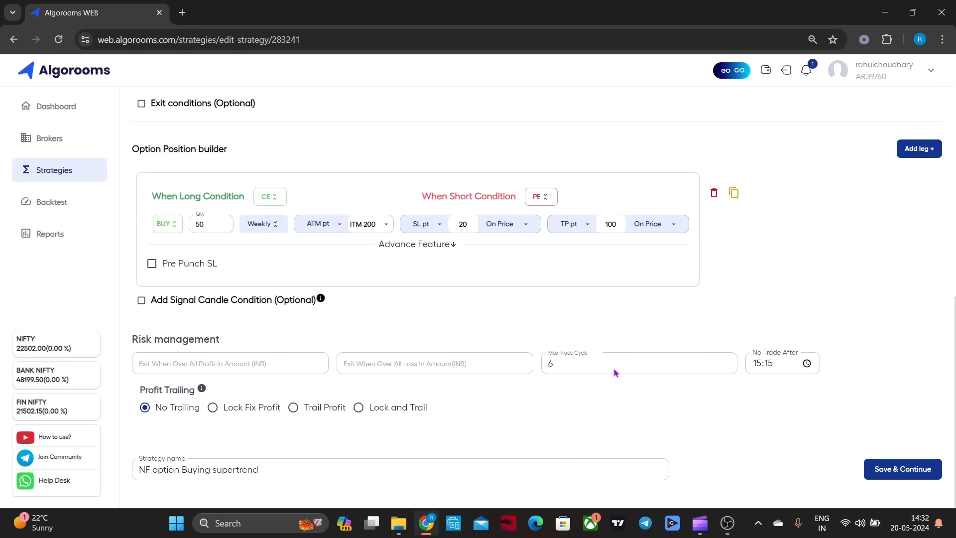
scroll(592, 383, "up", 10)
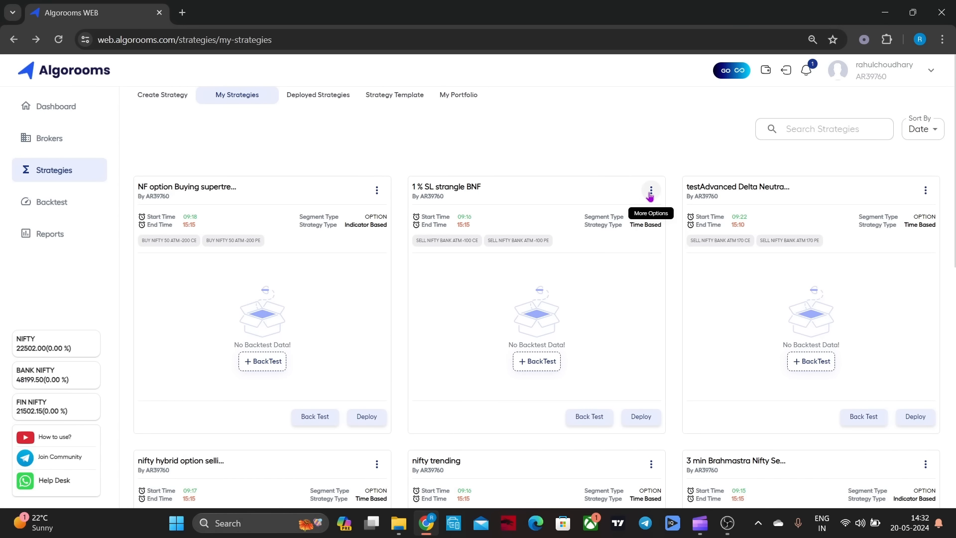
Open the 1 % SL strangle BNF strategy for editing, examine its order legs and risk management settings, and return to the strategy list
left_click(650, 196)
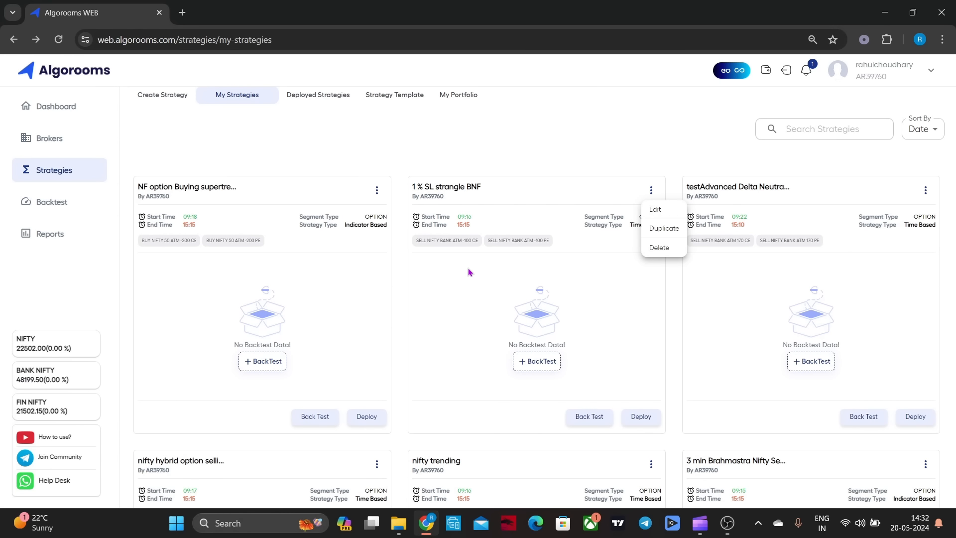
left_click(651, 209)
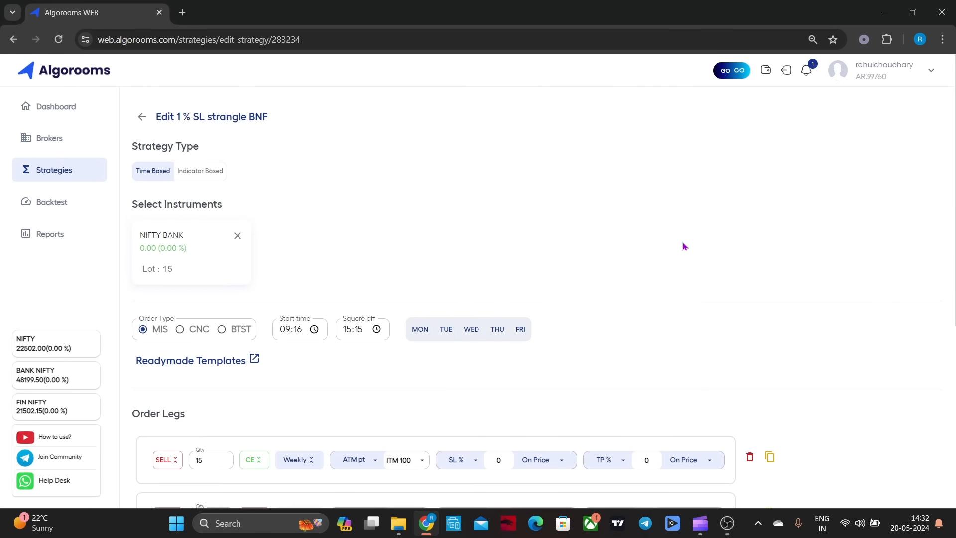
scroll(695, 241, "down", 1)
scroll(693, 269, "down", 1)
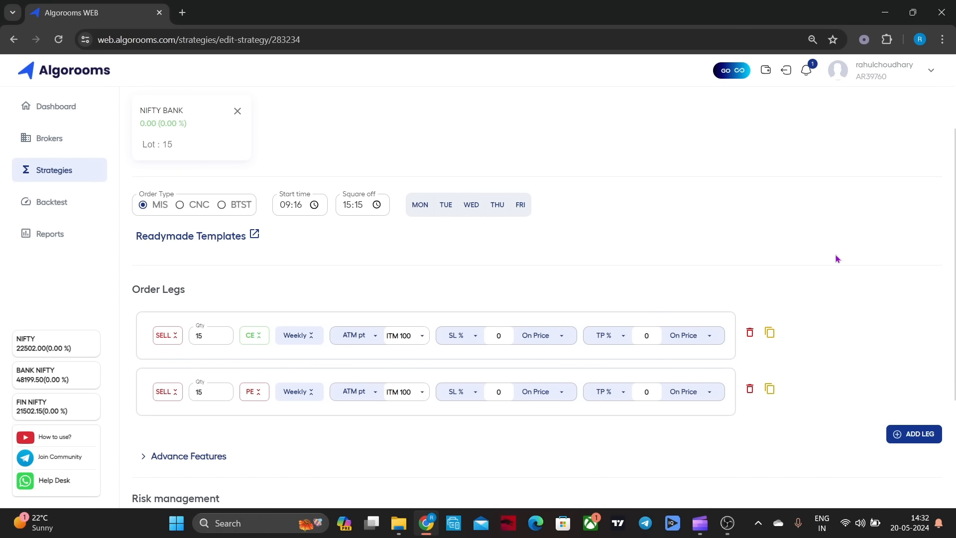
scroll(877, 255, "down", 3)
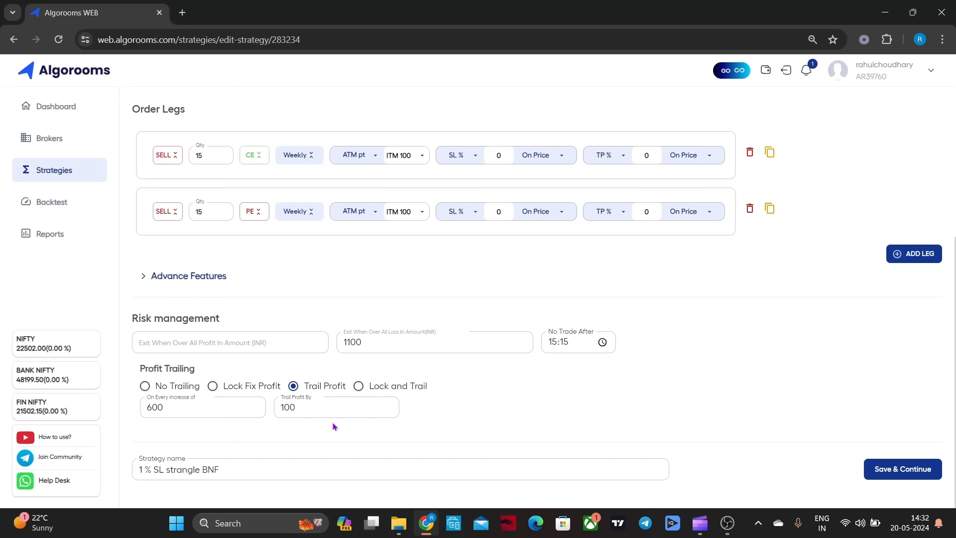
scroll(818, 389, "up", 5)
scroll(553, 224, "up", 1)
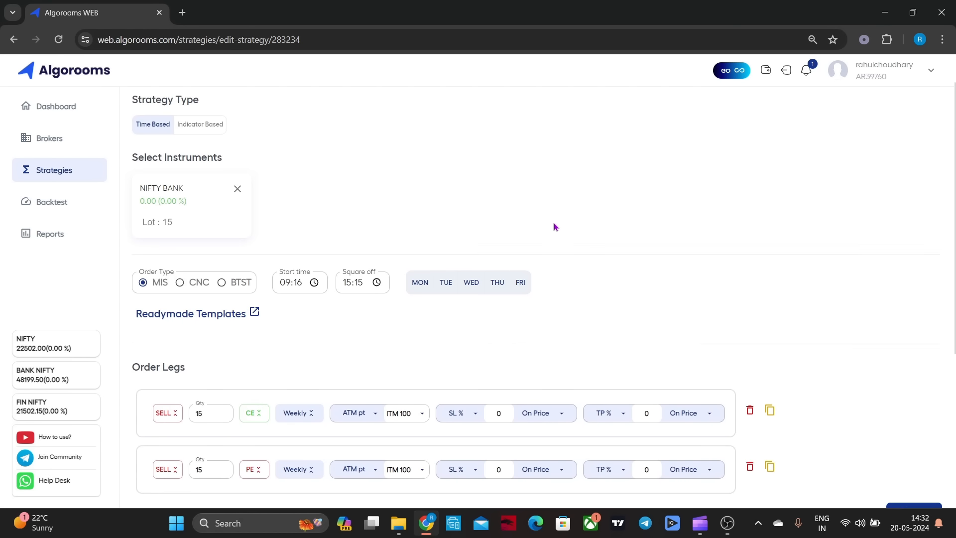
left_click(141, 118)
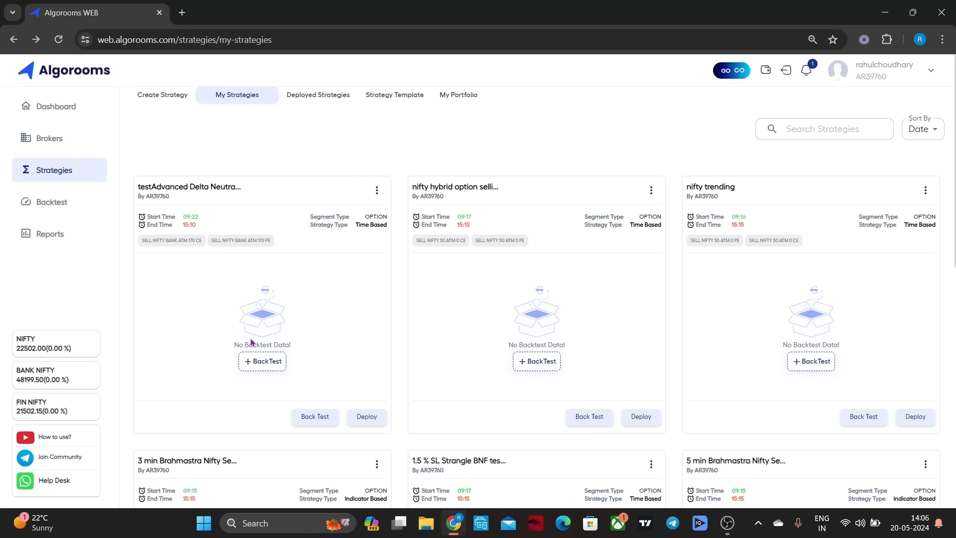
Run a 2-year backtest of the testAdvanced Delta Neutral strategy and review its P&L chart, summary and daywise breakdown
left_click(250, 361)
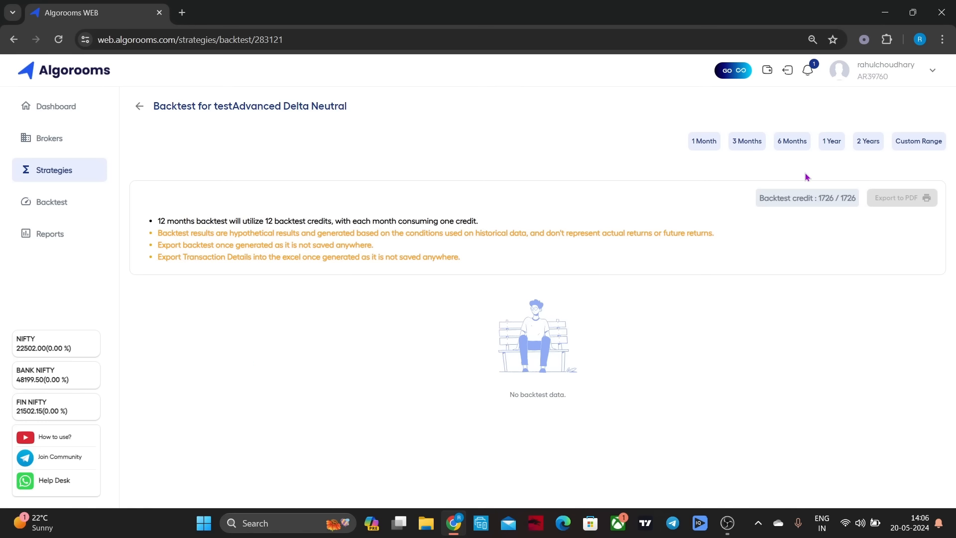
left_click(859, 143)
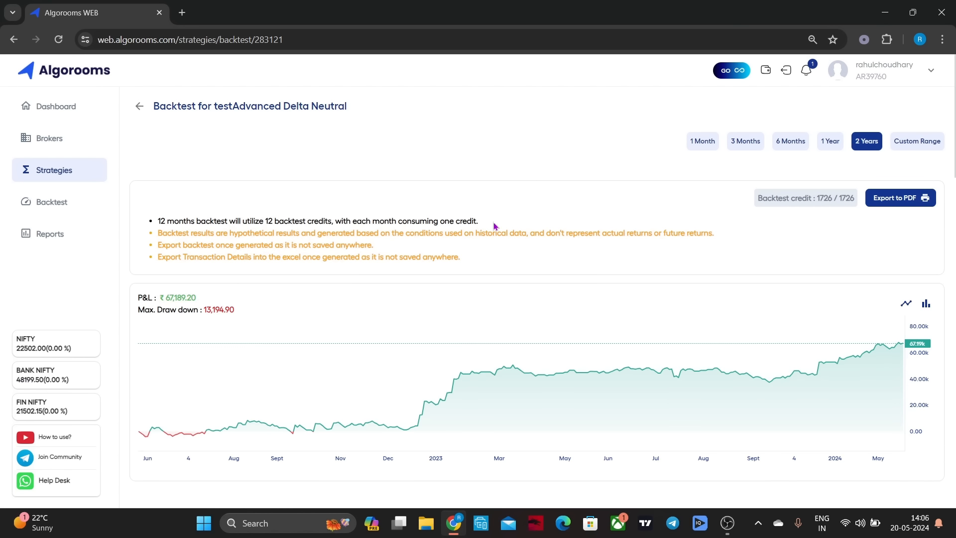
scroll(452, 269, "down", 4)
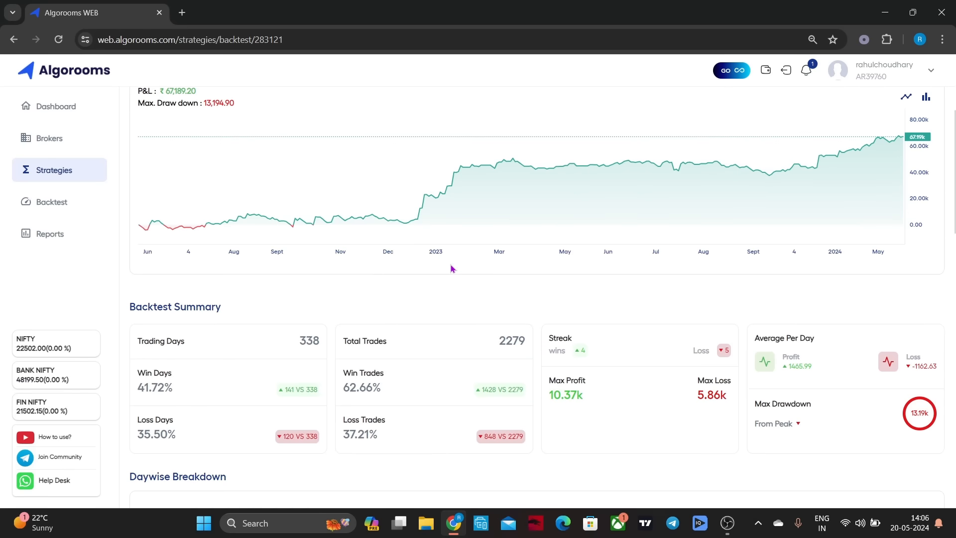
scroll(452, 269, "down", 7)
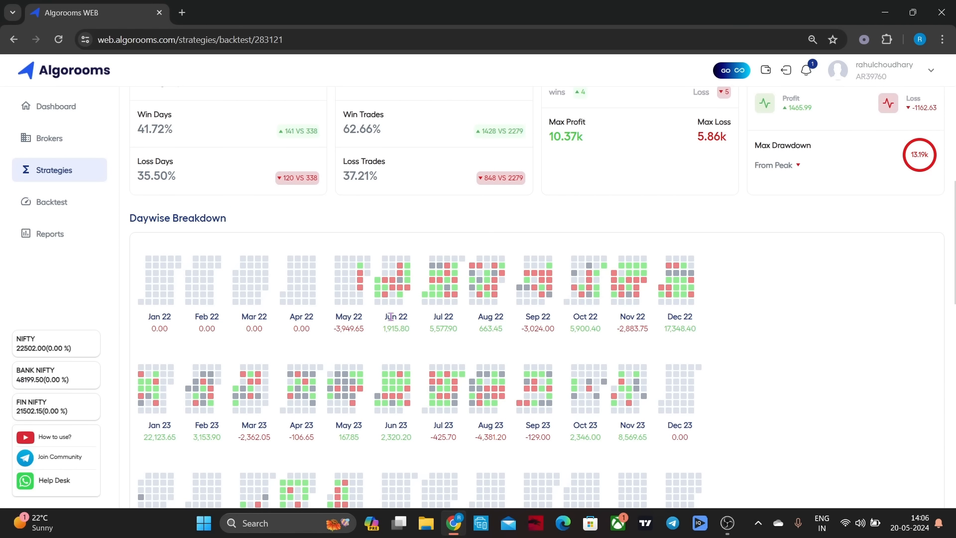
scroll(392, 321, "down", 4)
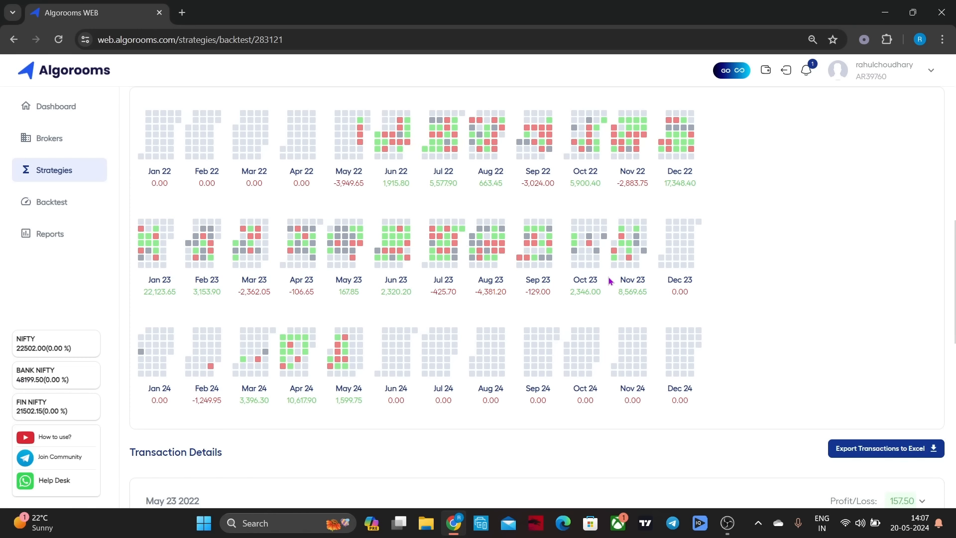
scroll(609, 280, "up", 3)
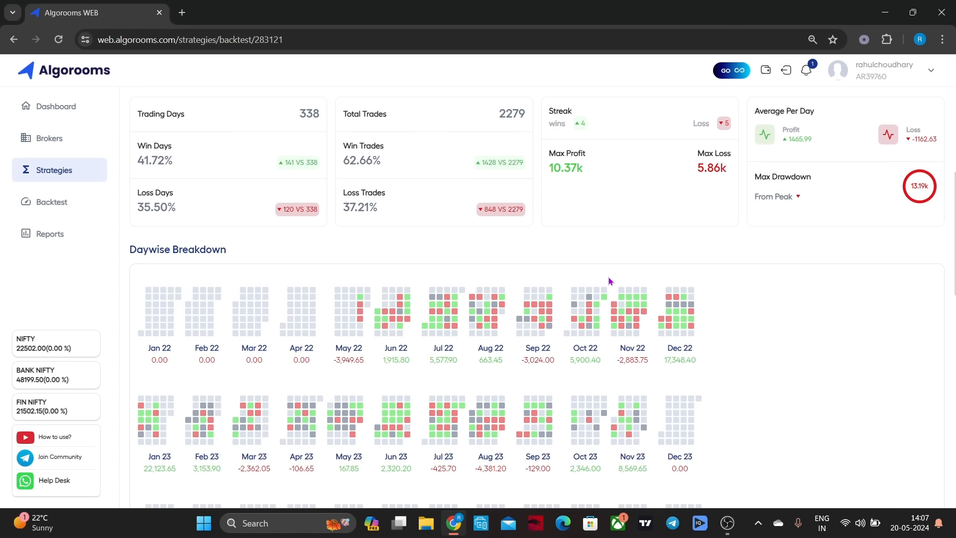
scroll(609, 281, "down", 1)
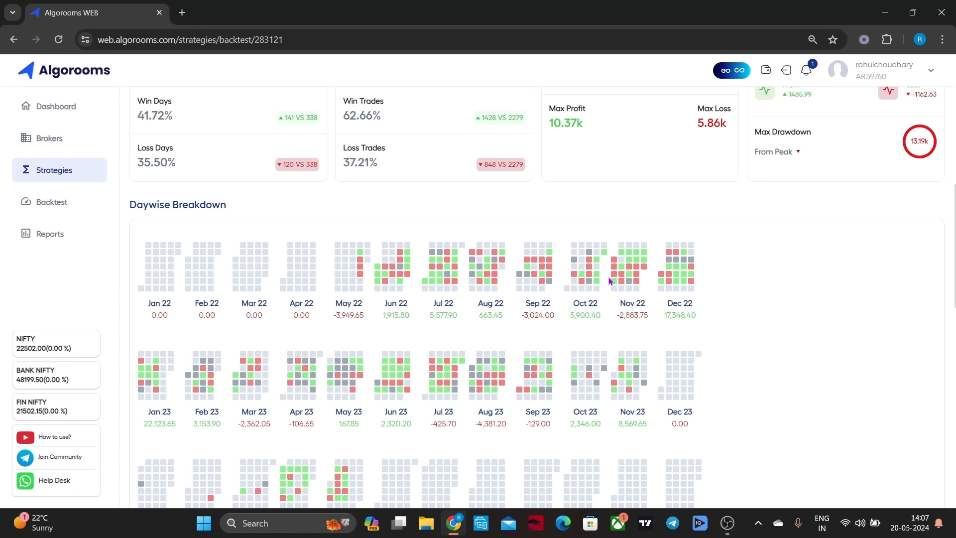
scroll(608, 277, "up", 10)
left_click(139, 109)
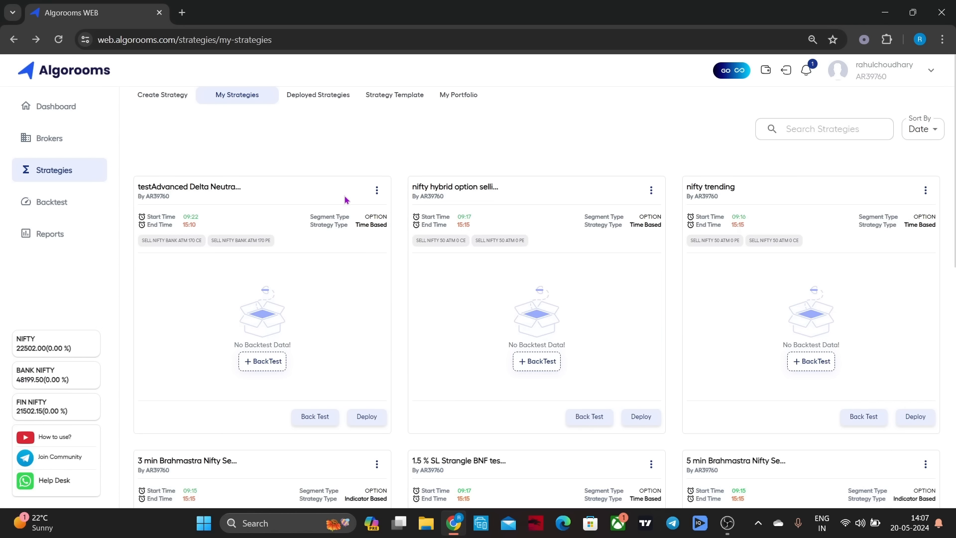
Open the testAdvanced Delta Neutral strategy for editing and examine its timing, order legs, re-execution and risk management settings
left_click(377, 190)
left_click(386, 219)
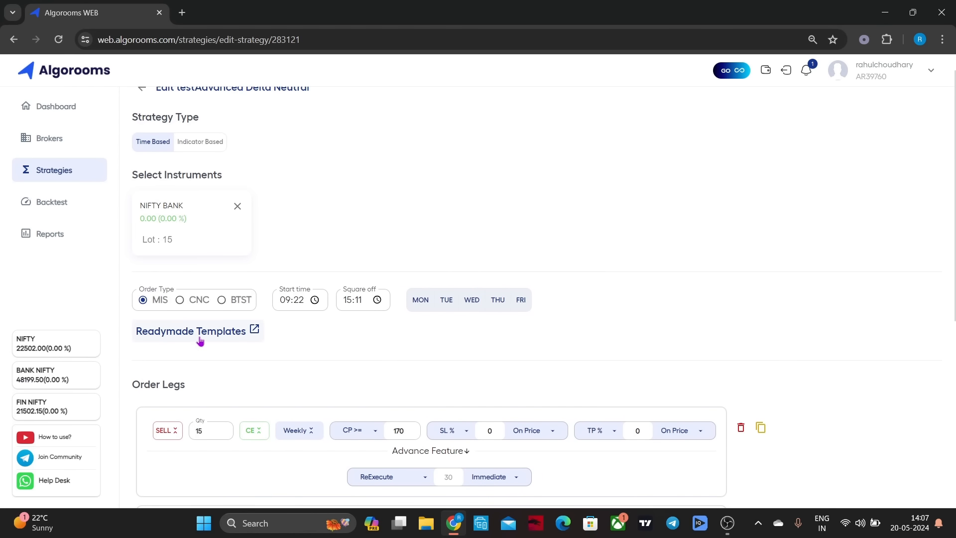
scroll(770, 269, "down", 2)
scroll(770, 269, "down", 2)
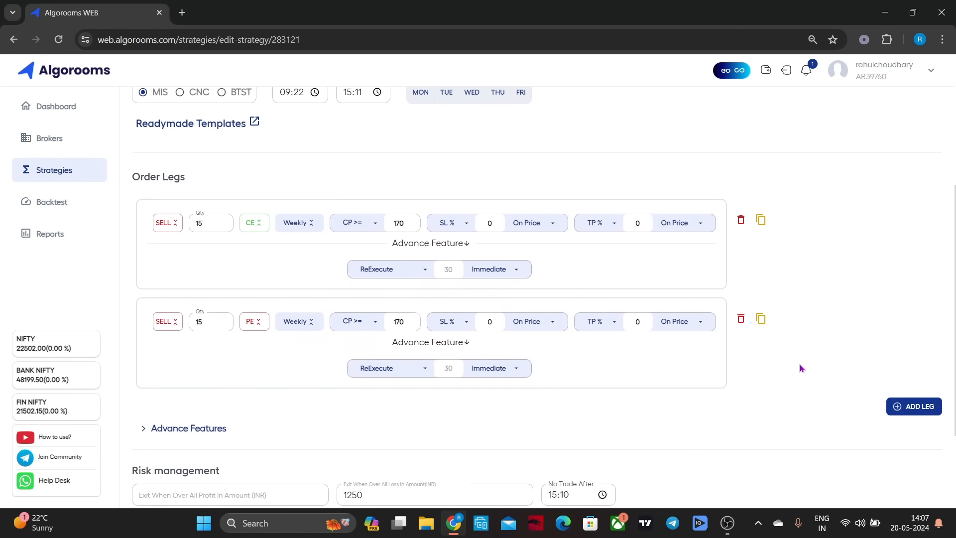
scroll(801, 368, "down", 3)
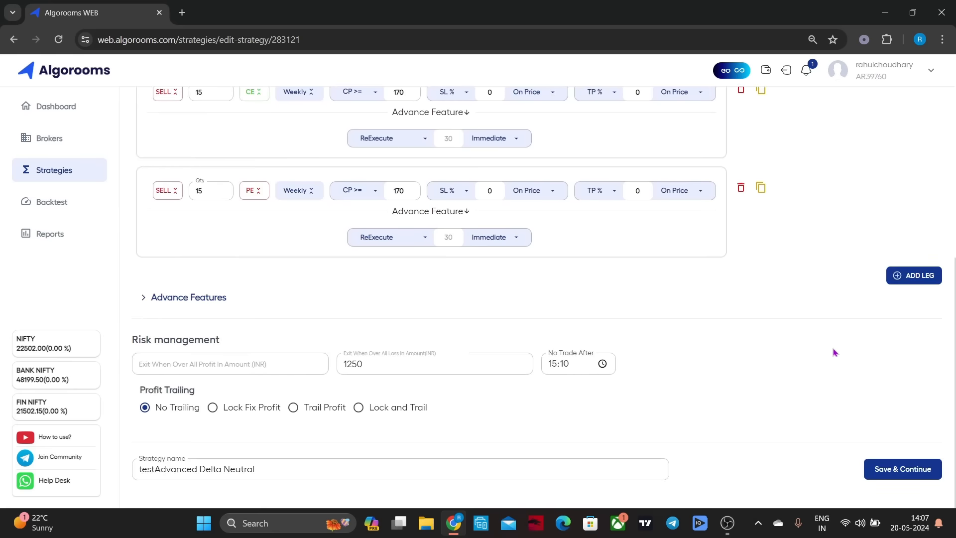
Try to save the testAdvanced Delta Neutral strategy with its existing settings, and return to the strategy list
left_click(884, 478)
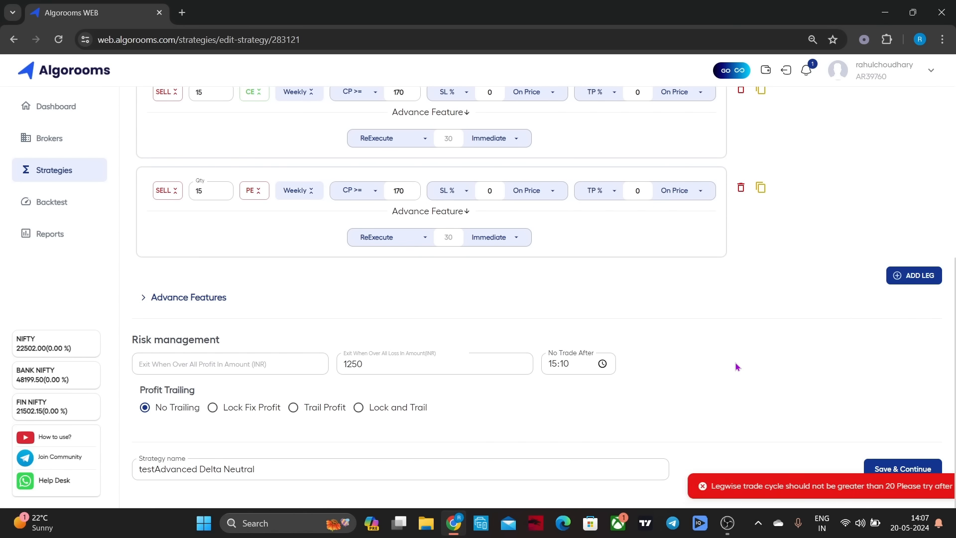
scroll(736, 367, "up", 10)
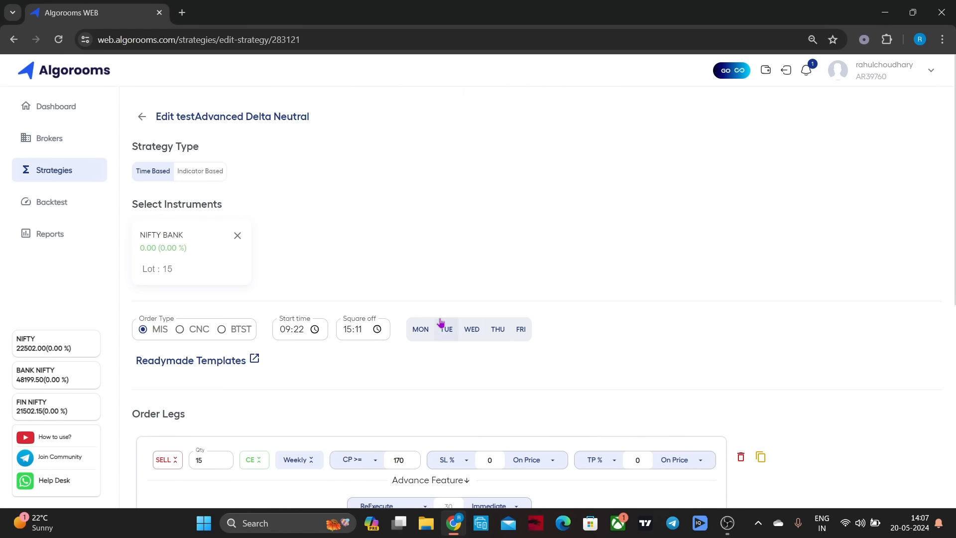
left_click(145, 124)
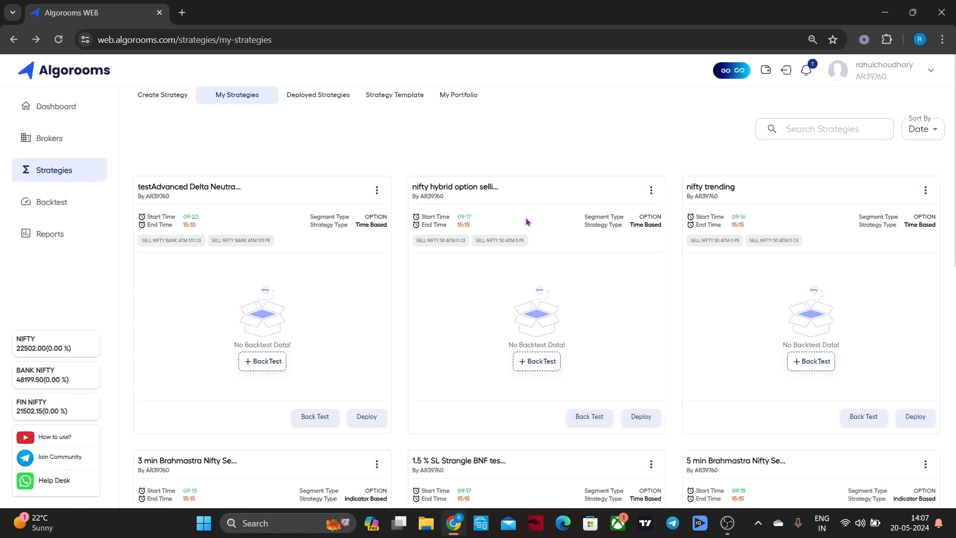
Run a 2-year backtest of the nifty hybrid option selling strategy and review its P&L chart, summary and daywise breakdown
left_click(537, 359)
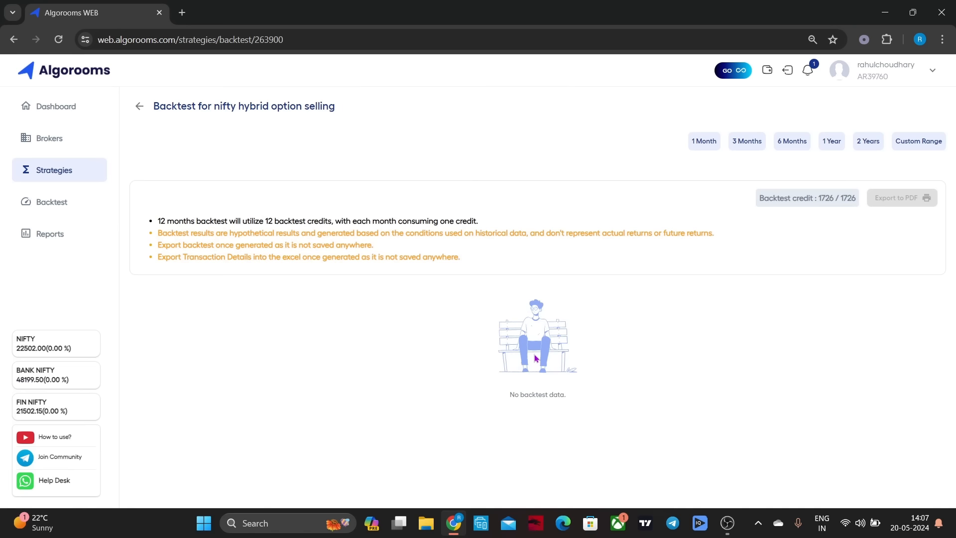
left_click(863, 144)
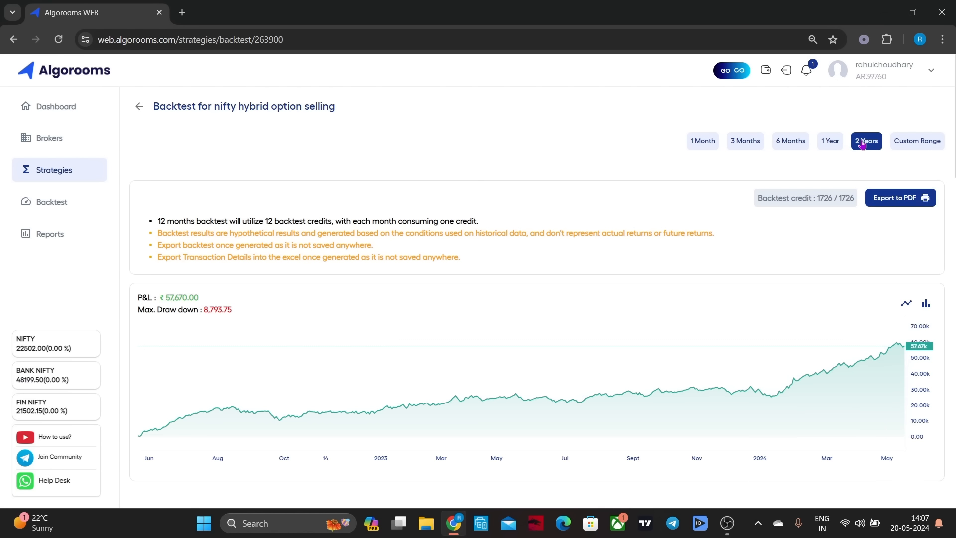
scroll(863, 144, "down", 14)
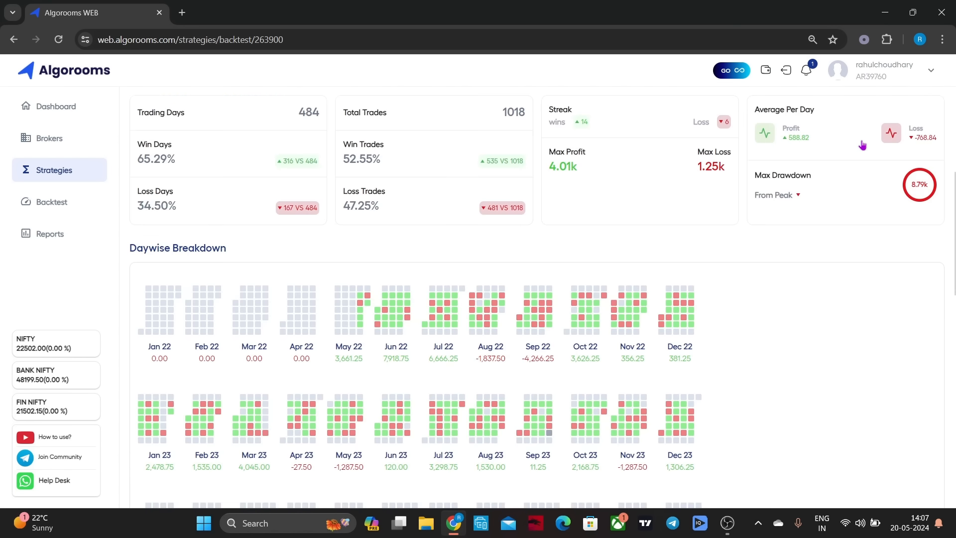
scroll(863, 145, "up", 4)
scroll(863, 144, "up", 10)
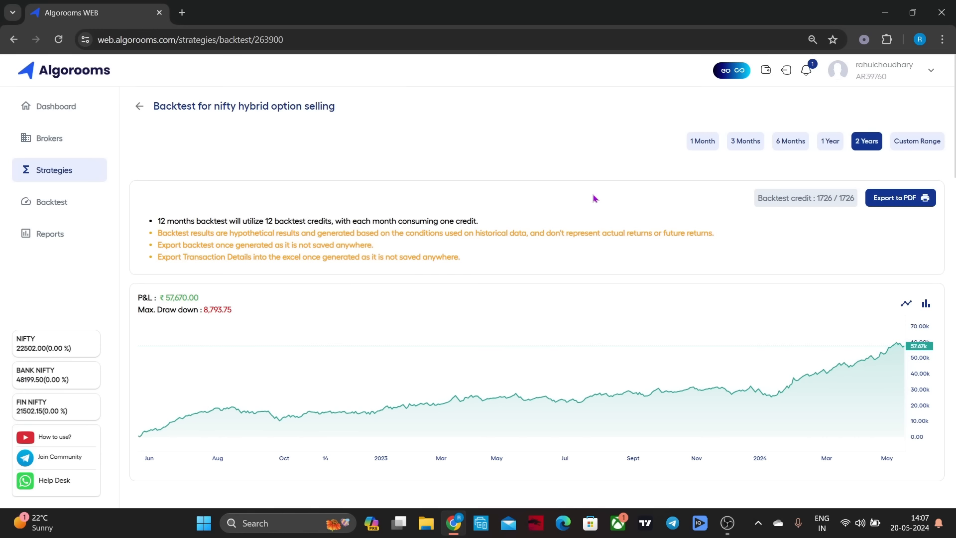
scroll(593, 198, "down", 6)
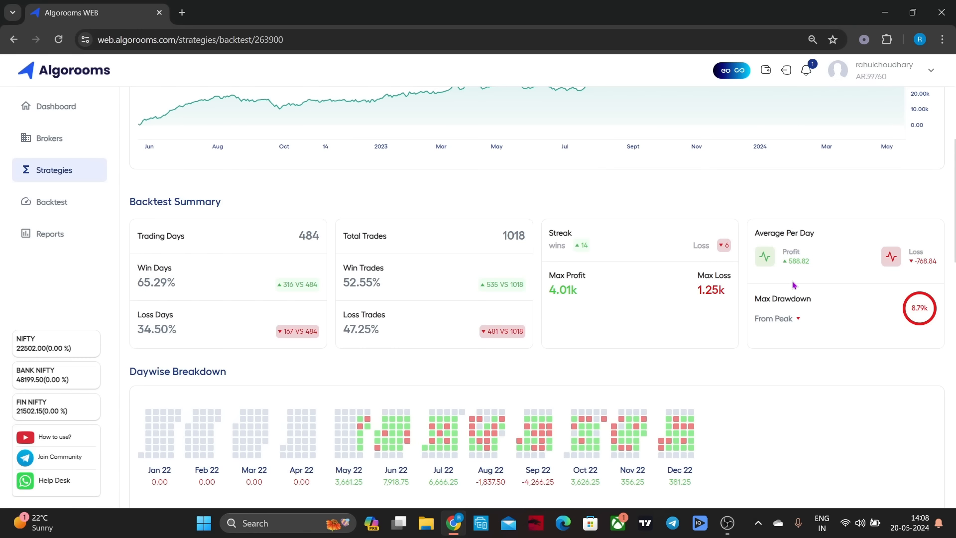
scroll(794, 285, "down", 6)
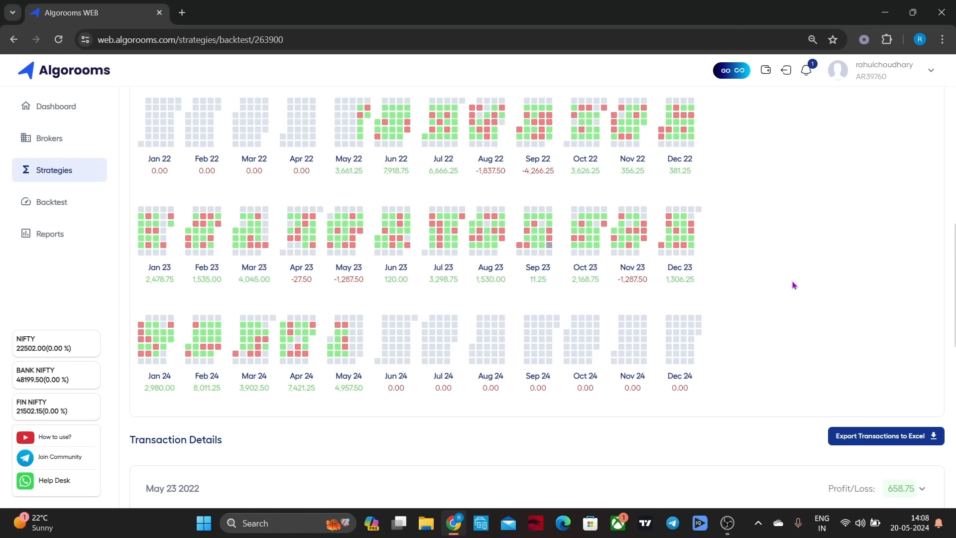
scroll(793, 285, "up", 1)
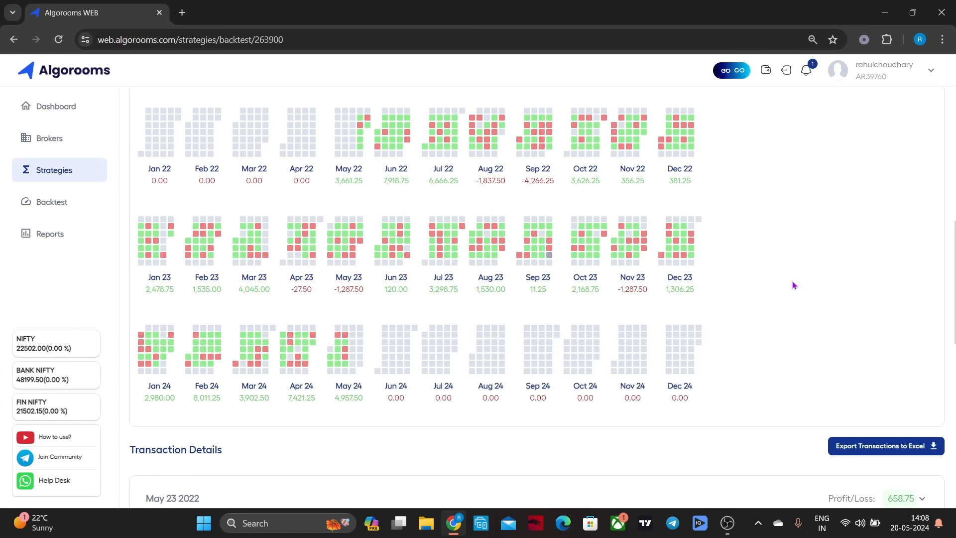
scroll(794, 285, "up", 12)
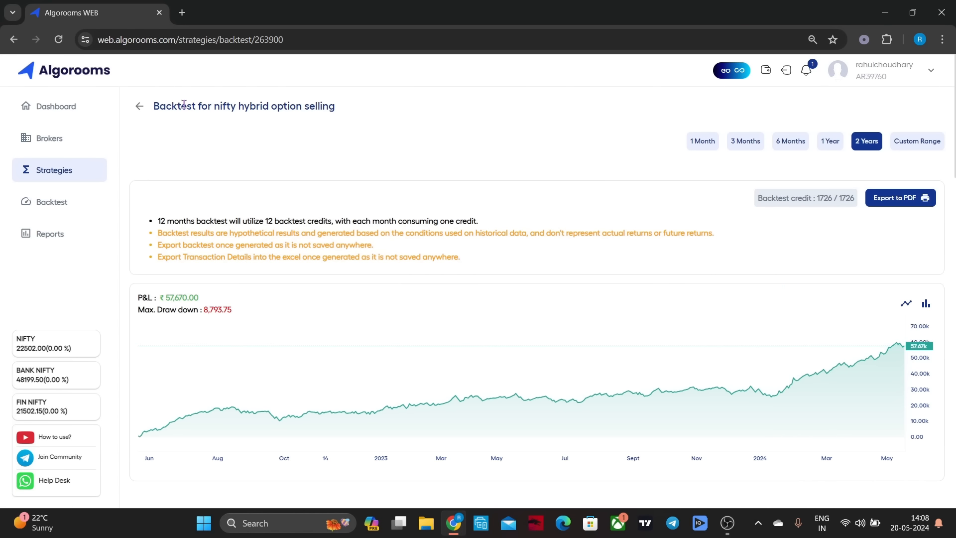
left_click(139, 107)
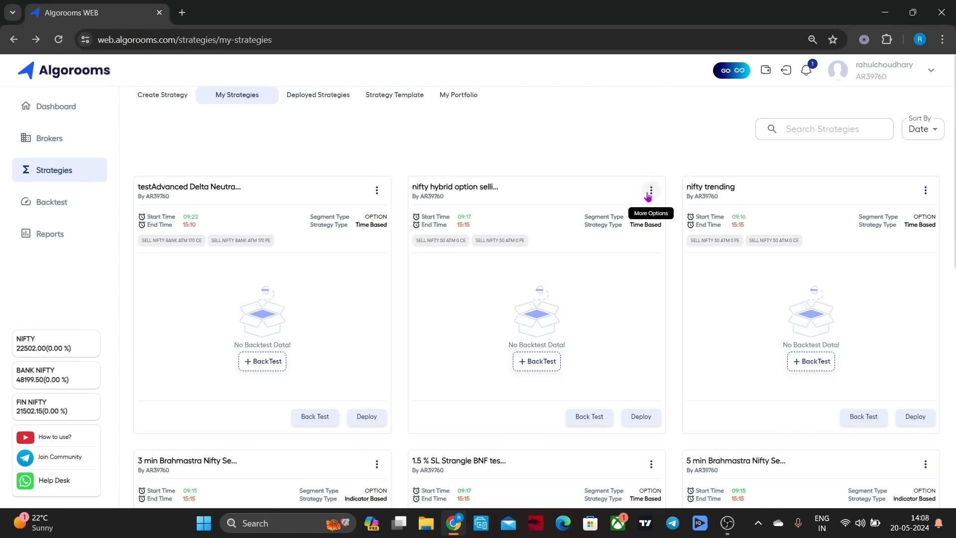
Open the nifty hybrid option selling strategy for editing and examine its timing, order legs, re-entry and risk management settings
left_click(648, 195)
left_click(654, 213)
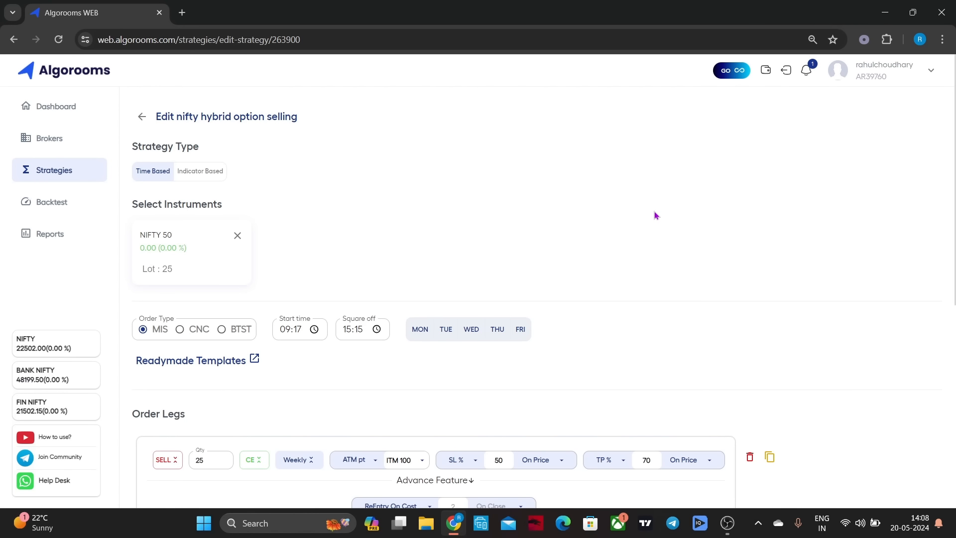
scroll(657, 211, "down", 2)
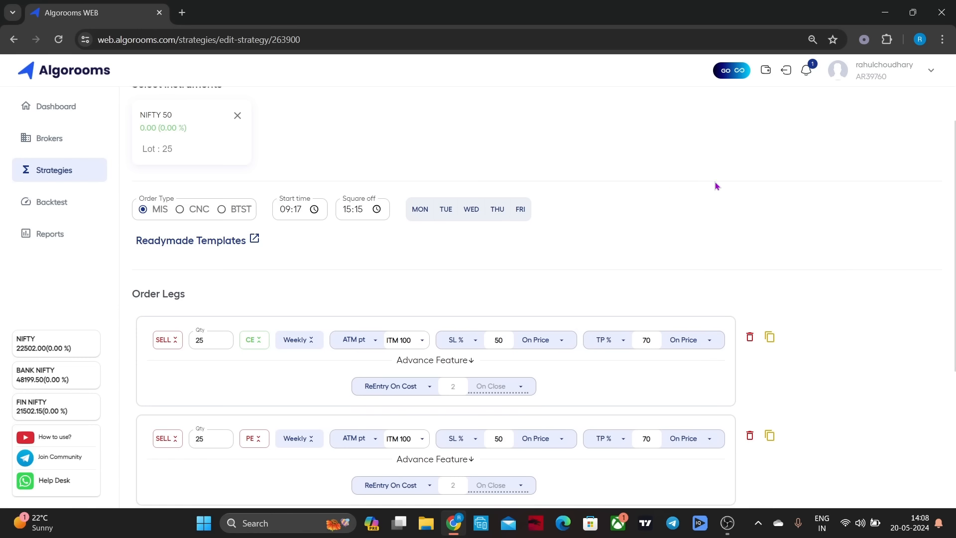
scroll(716, 186, "down", 2)
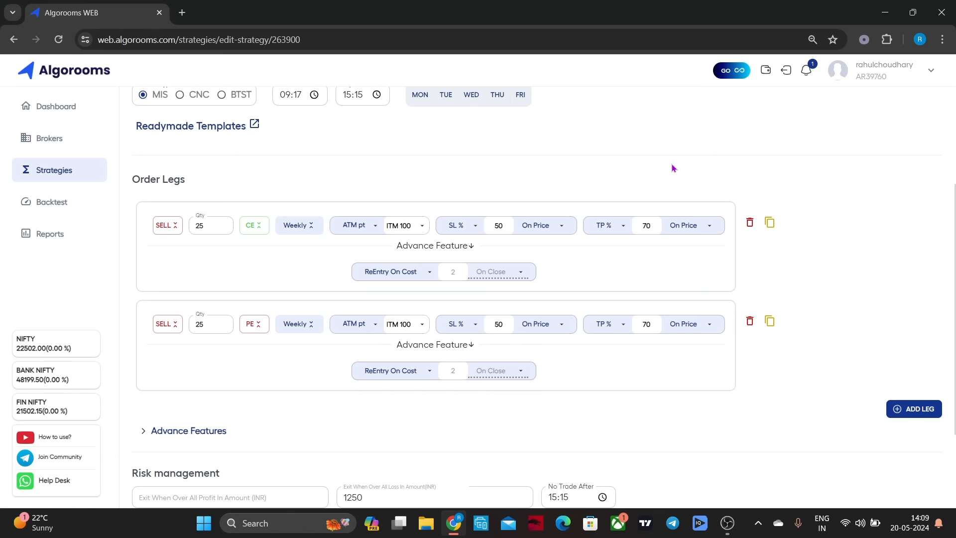
scroll(906, 212, "down", 3)
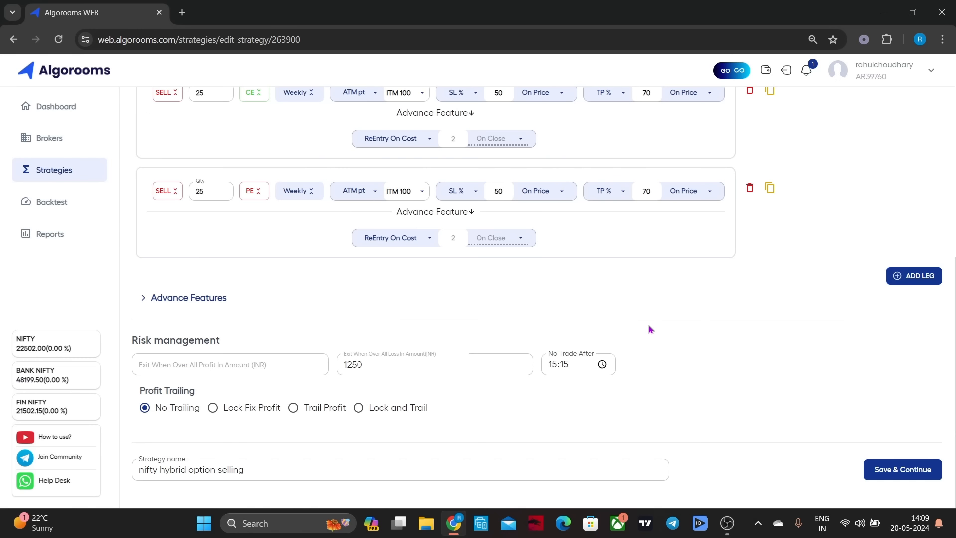
scroll(650, 329, "up", 8)
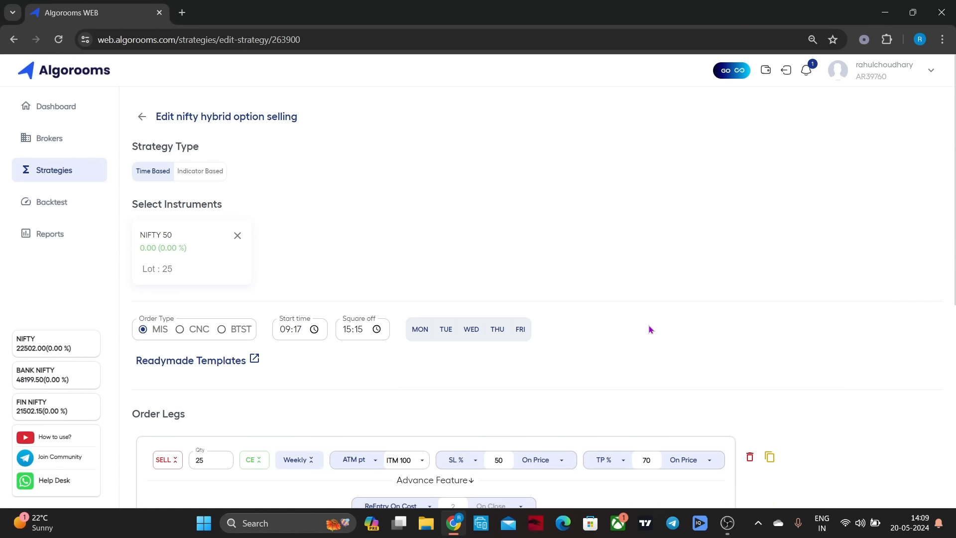
scroll(650, 329, "down", 7)
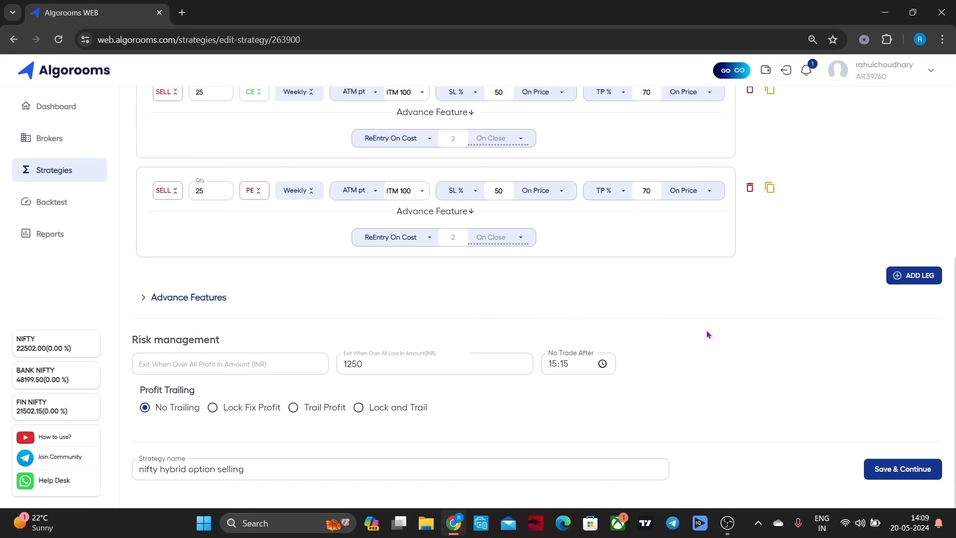
Leave the open strategy unchanged, run a 2-year backtest of the nifty trending strategy and review its P&L chart, summary and daywise breakdown
scroll(715, 319, "up", 7)
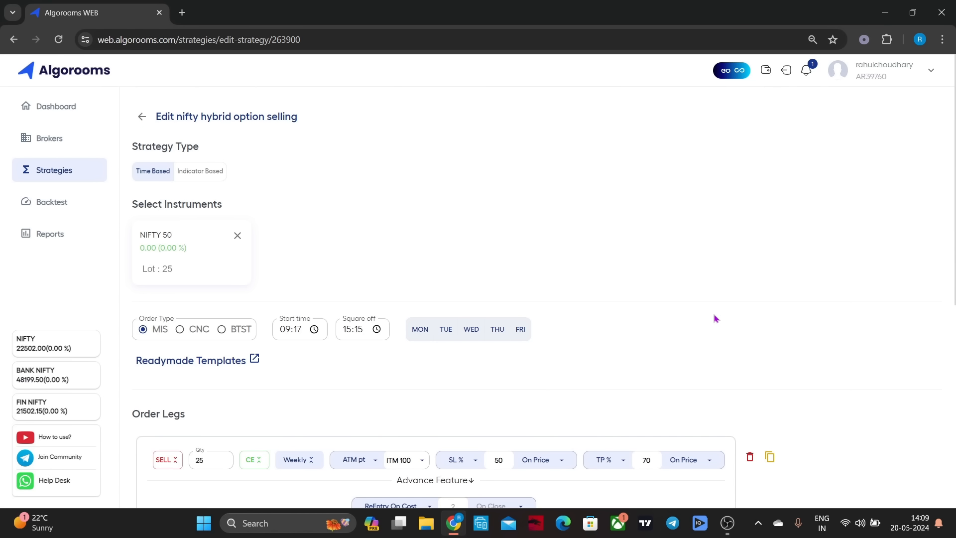
left_click(139, 117)
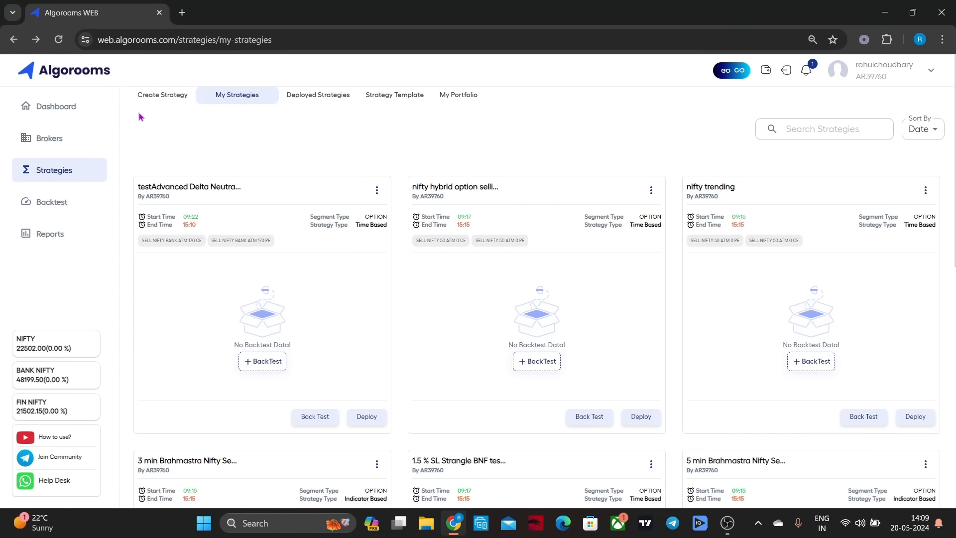
left_click(821, 367)
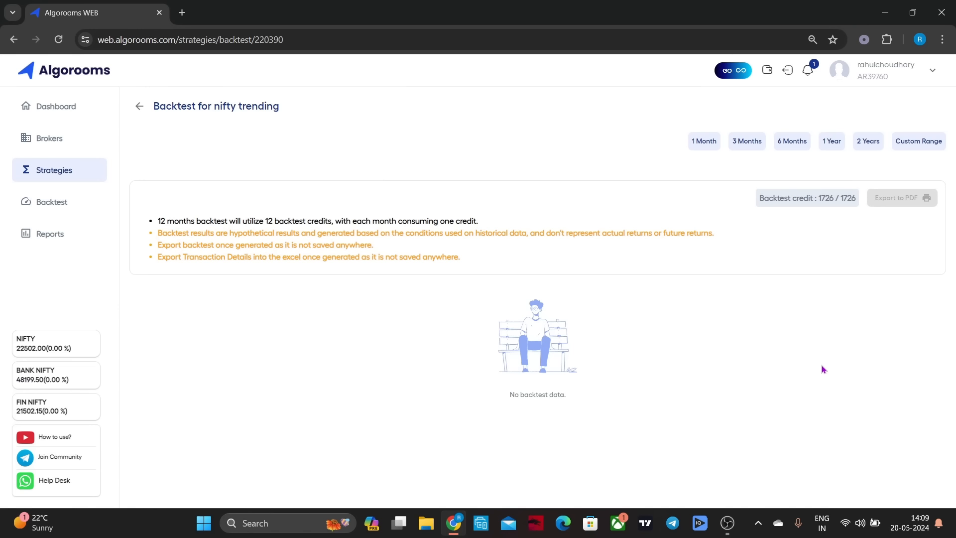
left_click(867, 142)
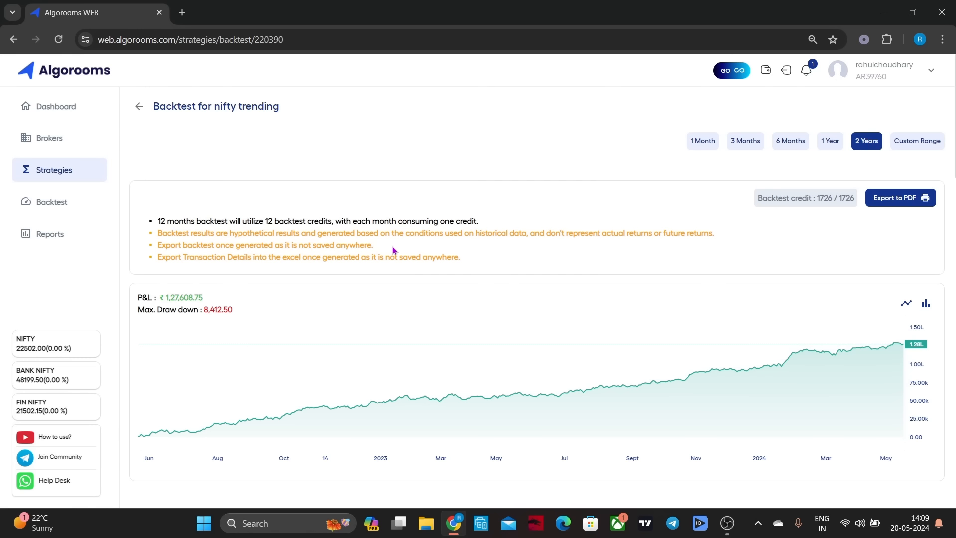
scroll(393, 250, "down", 1)
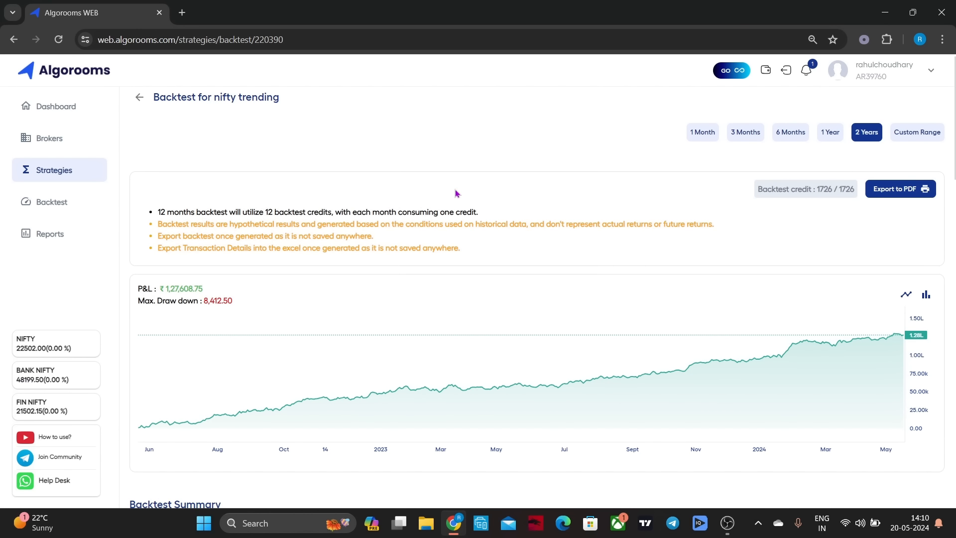
scroll(456, 193, "down", 6)
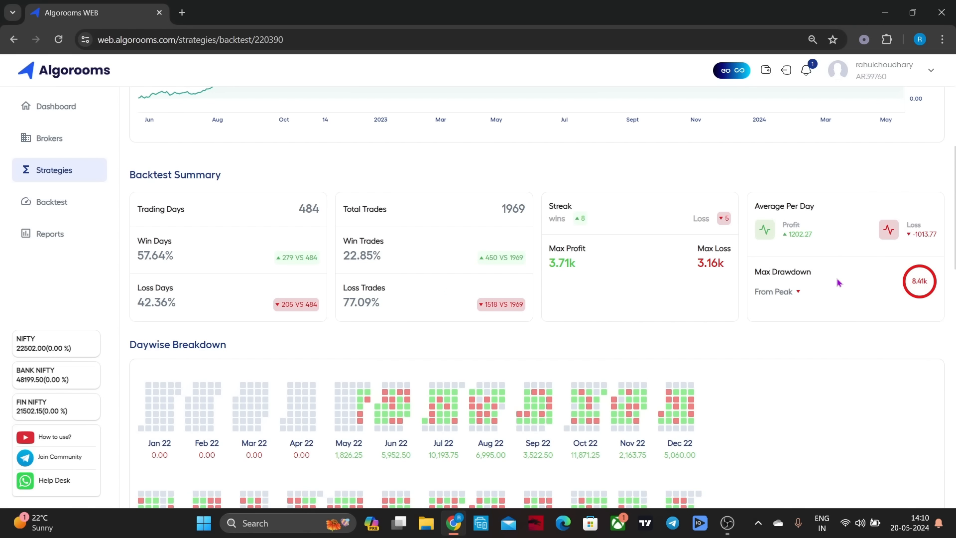
scroll(807, 369, "down", 4)
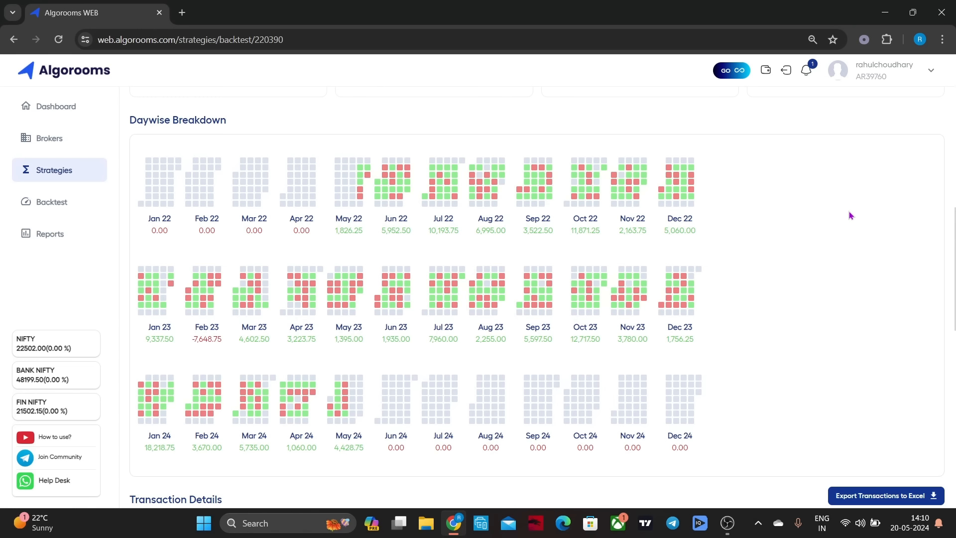
Examine the May 23 2022 trades in the nifty trending backtest's transaction details, collapse them and return to the strategy list
scroll(850, 214, "down", 6)
left_click(917, 198)
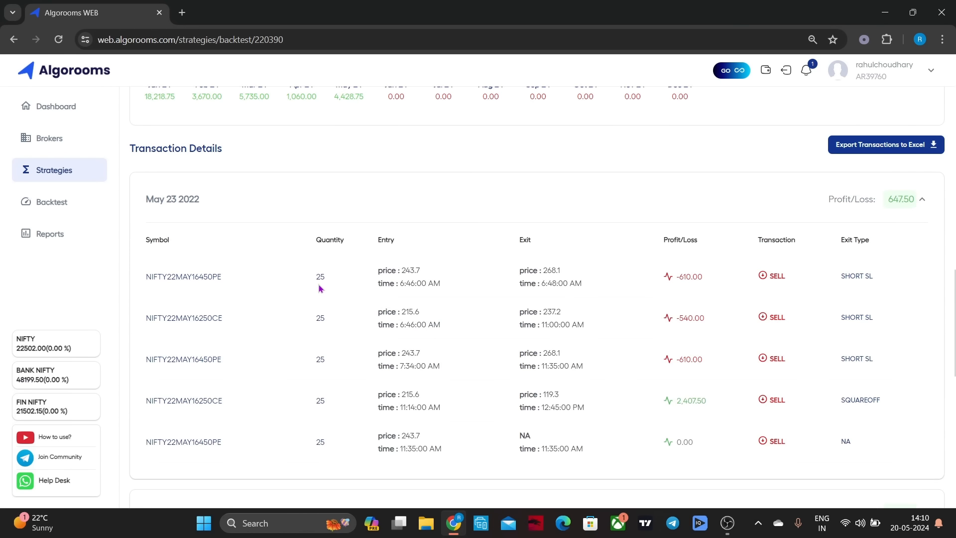
scroll(797, 228, "up", 1)
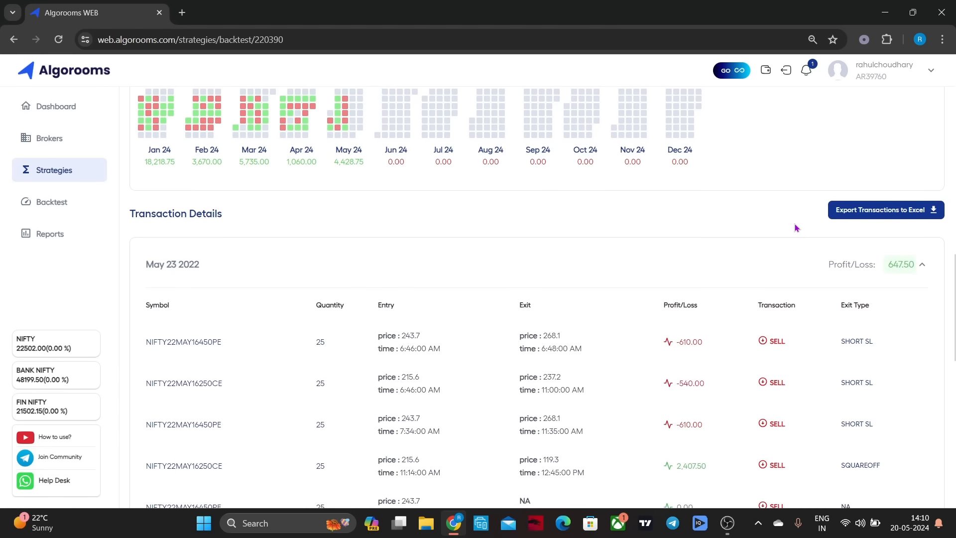
left_click(926, 267)
scroll(800, 202, "up", 10)
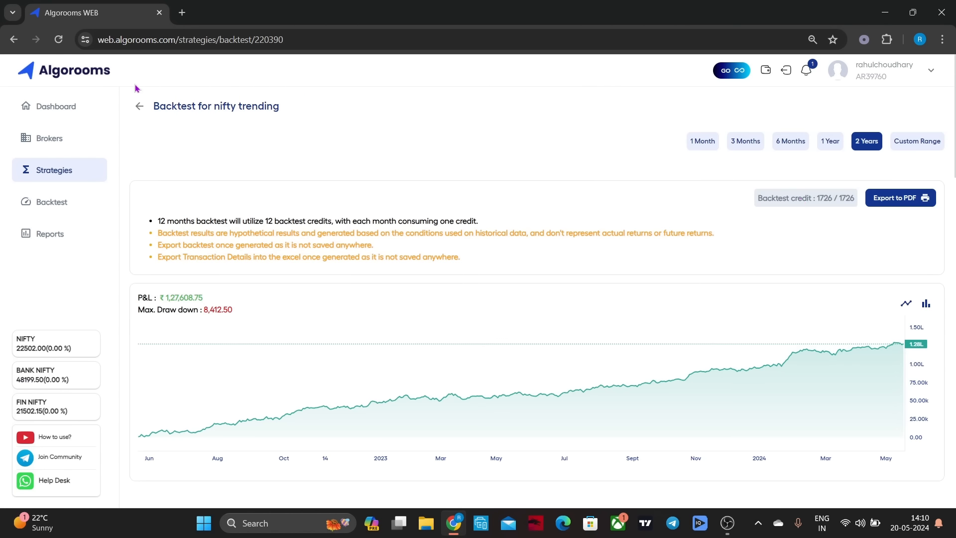
left_click(139, 108)
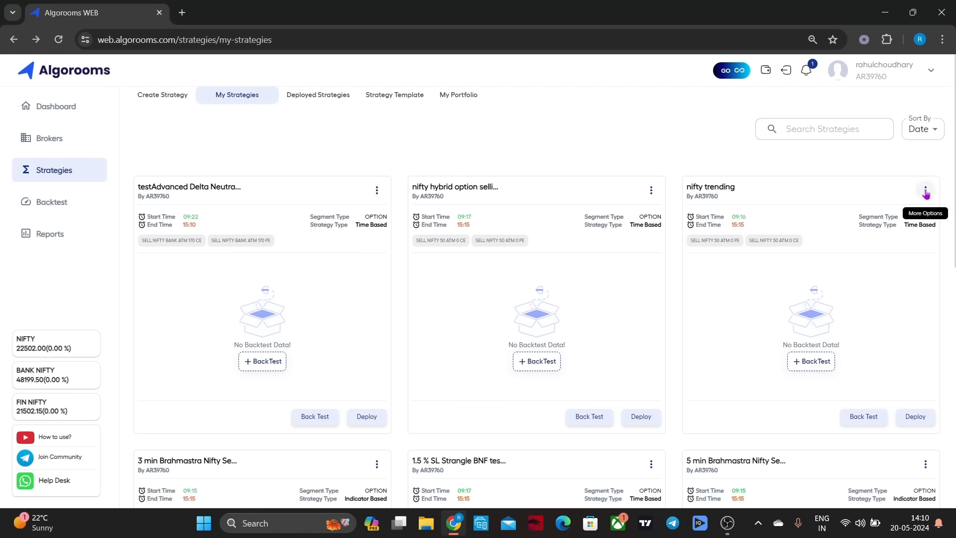
Open the nifty trending strategy for editing and examine its timing, order legs, re-entry and risk management settings
left_click(926, 192)
left_click(926, 209)
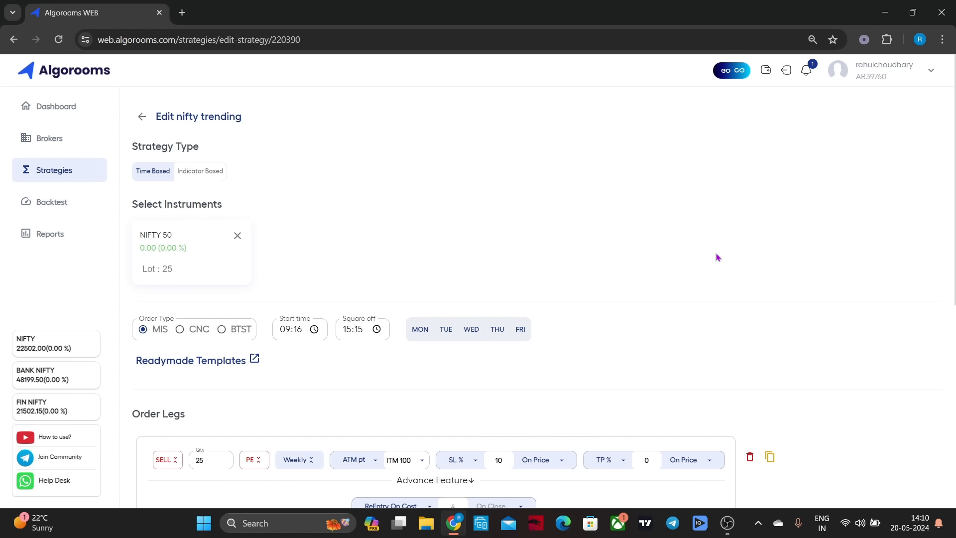
scroll(717, 257, "down", 3)
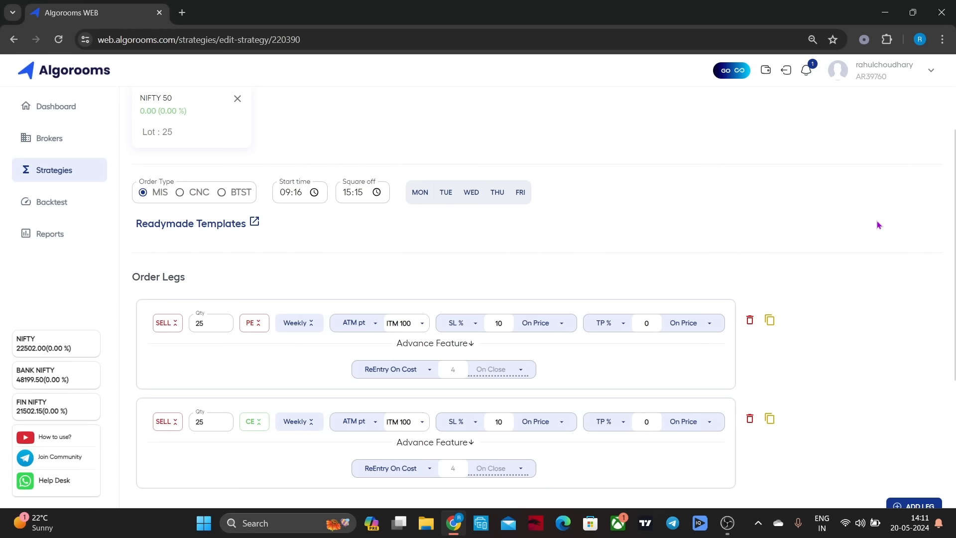
scroll(878, 225, "down", 5)
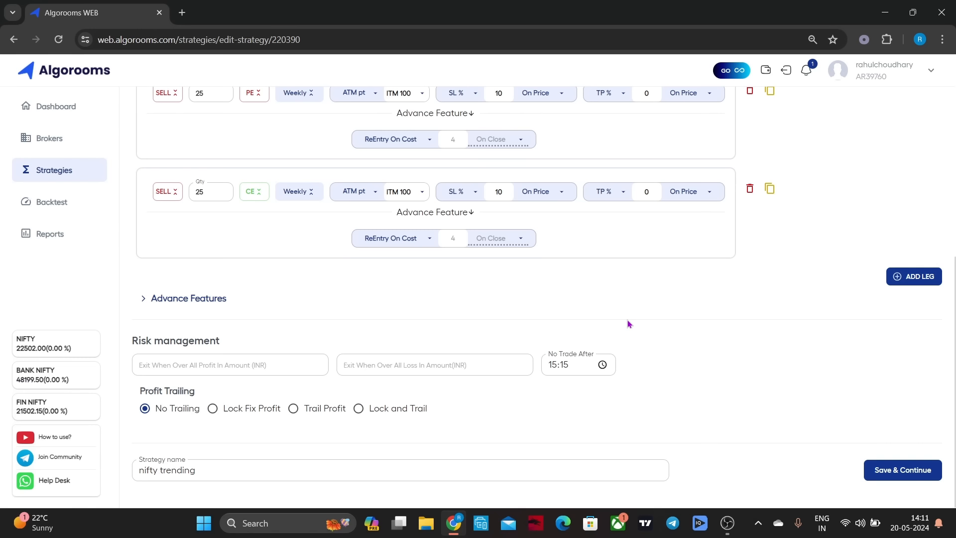
scroll(629, 324, "up", 10)
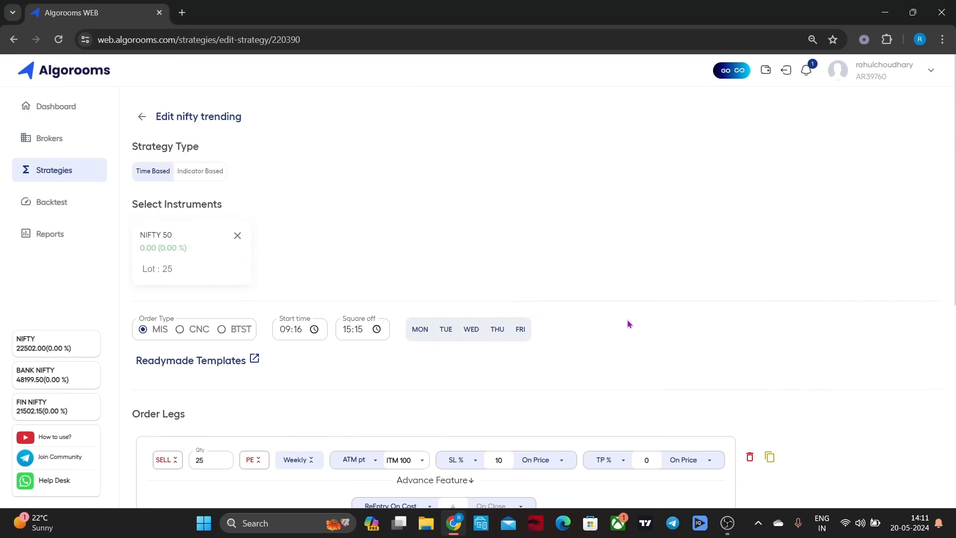
left_click(145, 117)
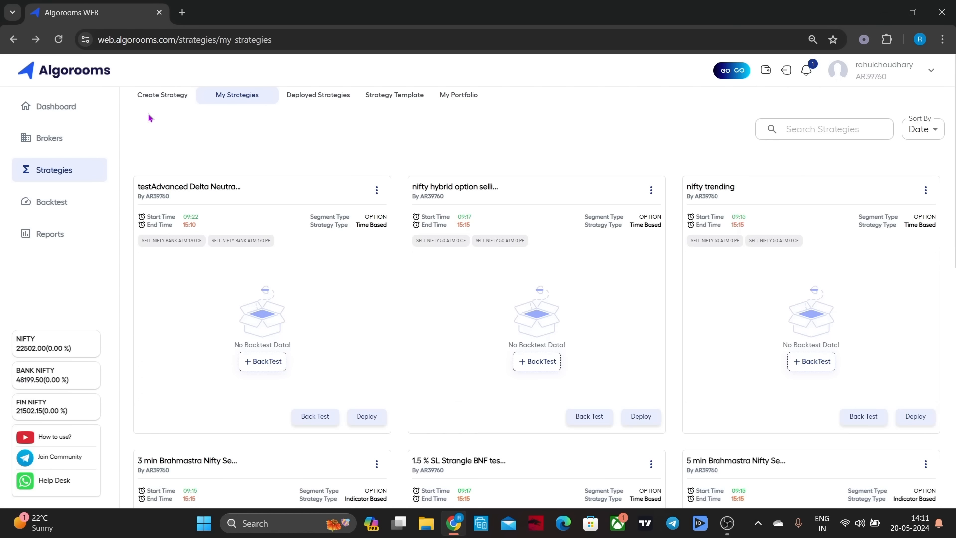
Run a 2-year backtest of the 3 min Brahmastra Nifty Selling strategy and review its P&L chart, summary and daywise breakdown
scroll(355, 268, "down", 5)
scroll(356, 268, "down", 2)
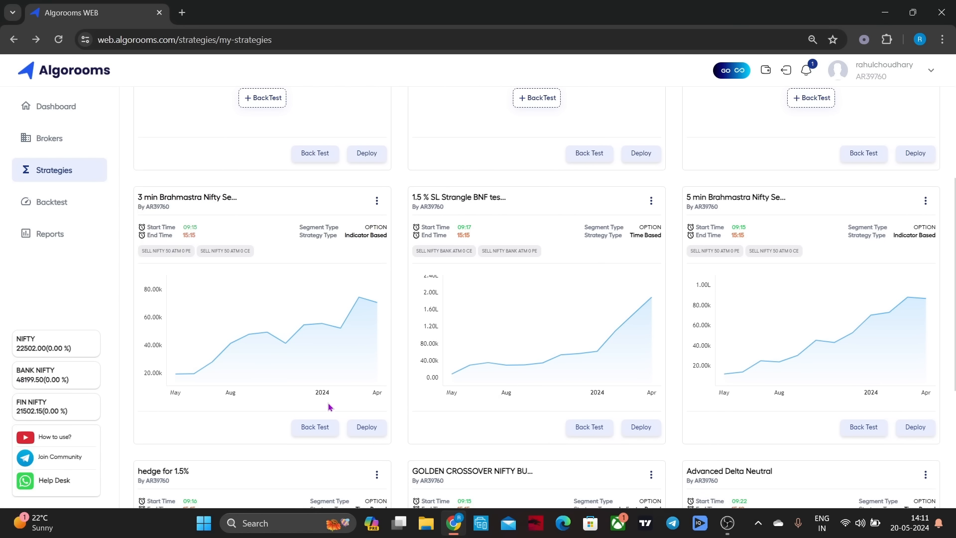
left_click(315, 427)
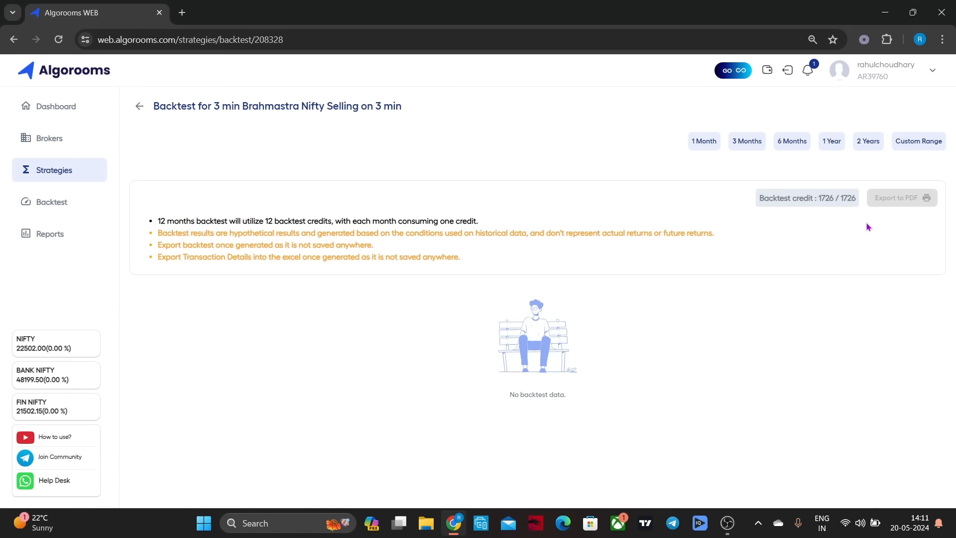
left_click(865, 143)
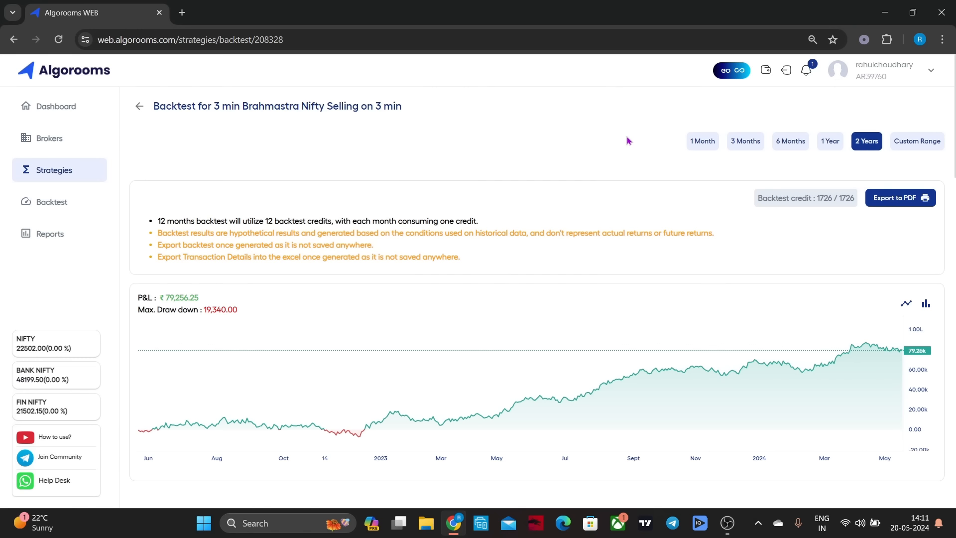
scroll(630, 134, "down", 1)
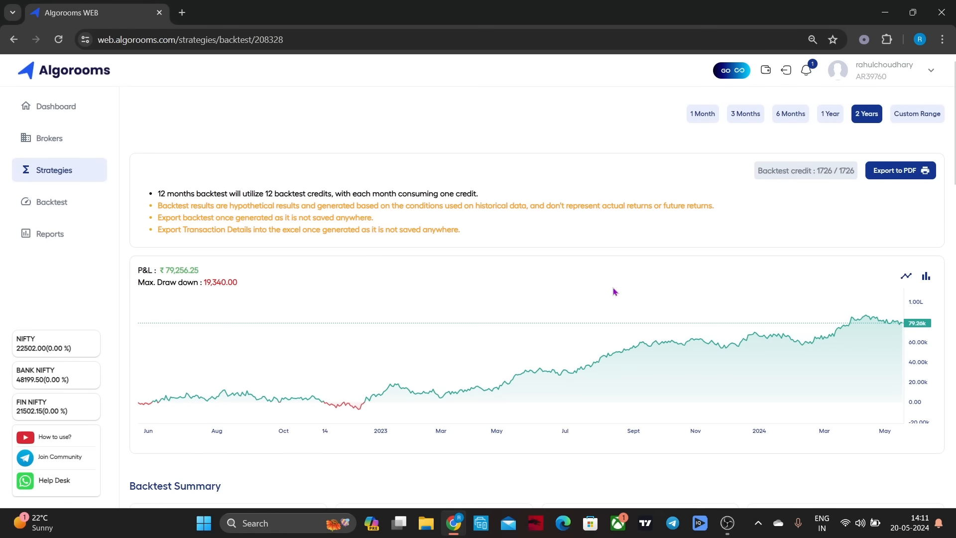
scroll(614, 290, "down", 2)
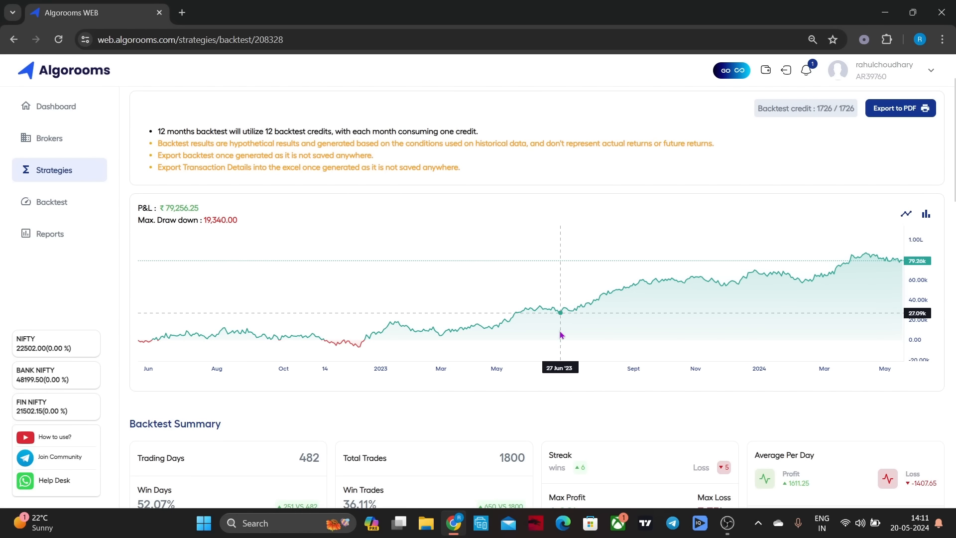
scroll(508, 400, "down", 3)
scroll(509, 400, "down", 1)
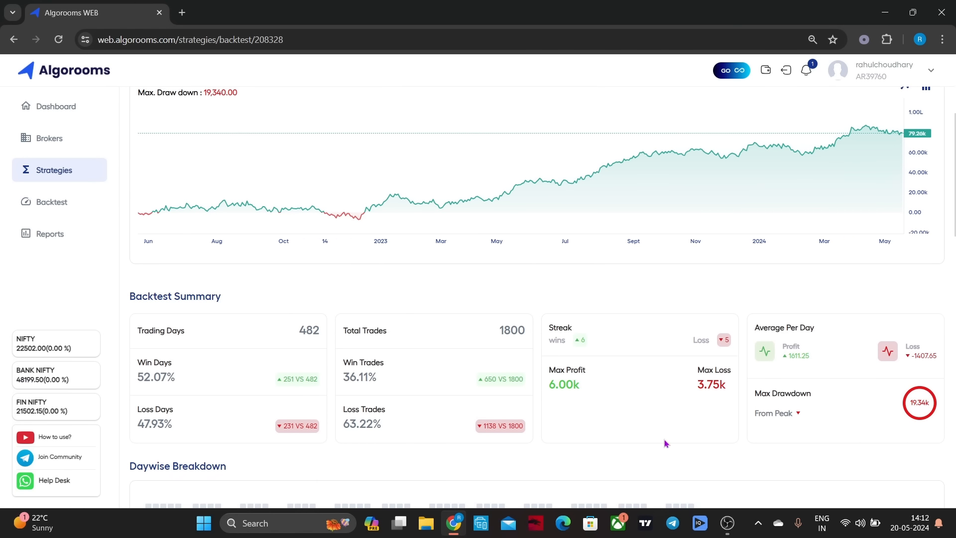
scroll(664, 442, "down", 8)
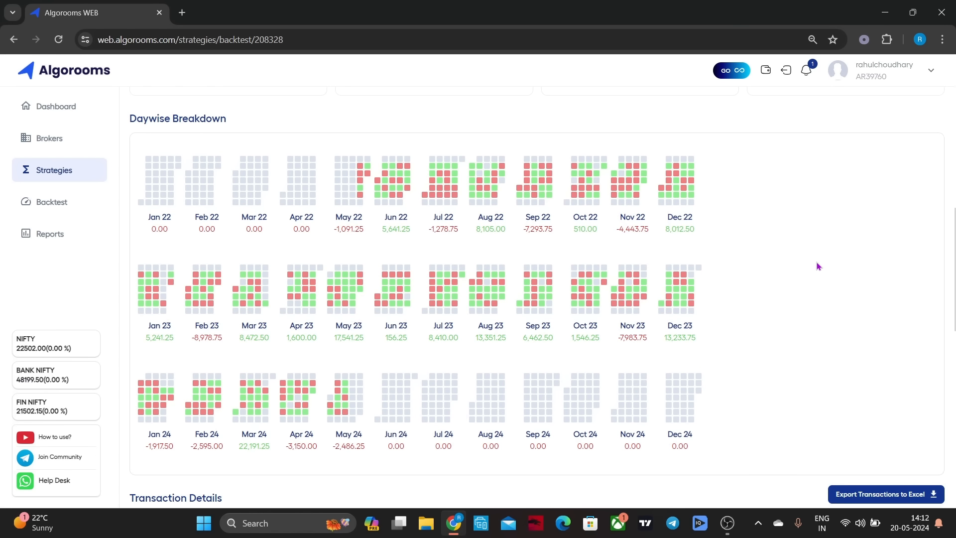
scroll(817, 266, "up", 10)
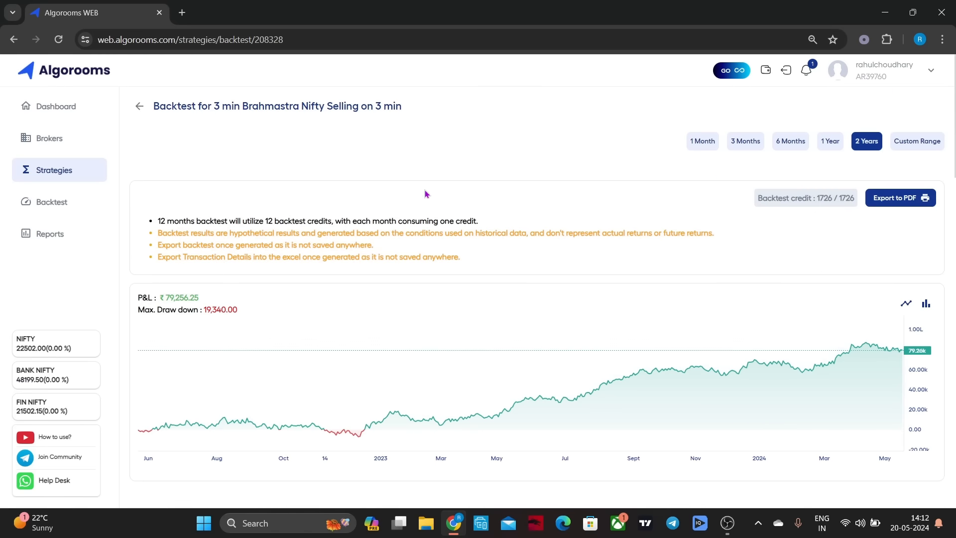
left_click(141, 107)
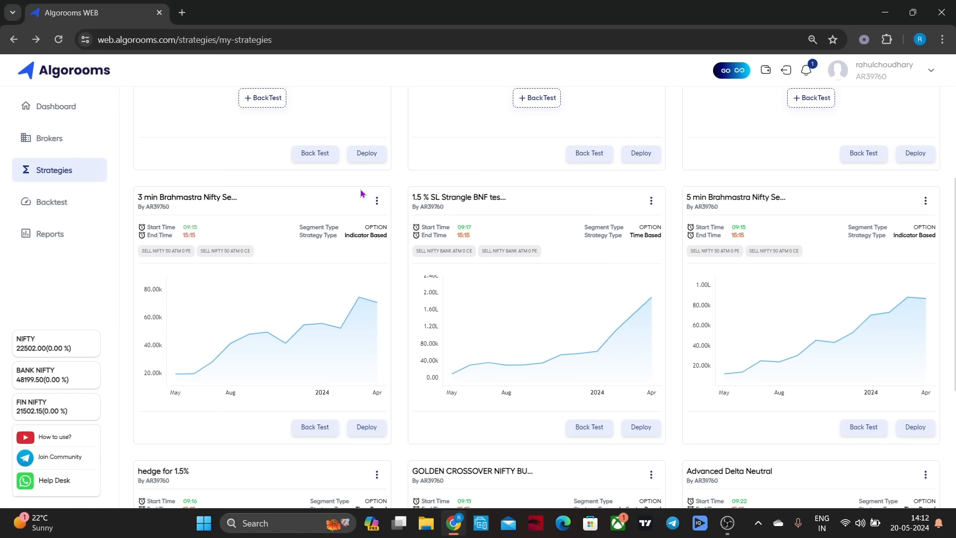
Open the 3 min Brahmastra Nifty Selling strategy for editing and examine its entry conditions, option position and risk management settings
left_click(377, 200)
left_click(378, 219)
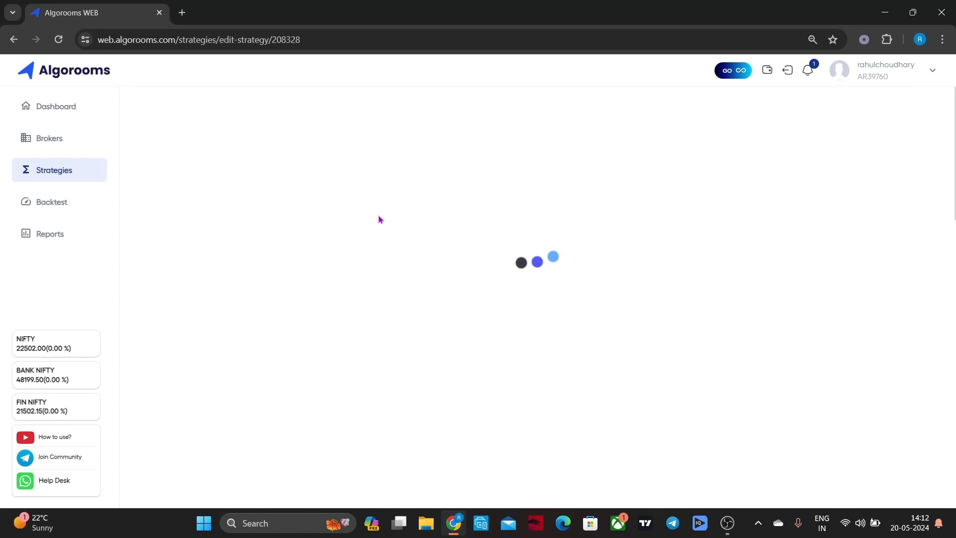
scroll(616, 214, "down", 2)
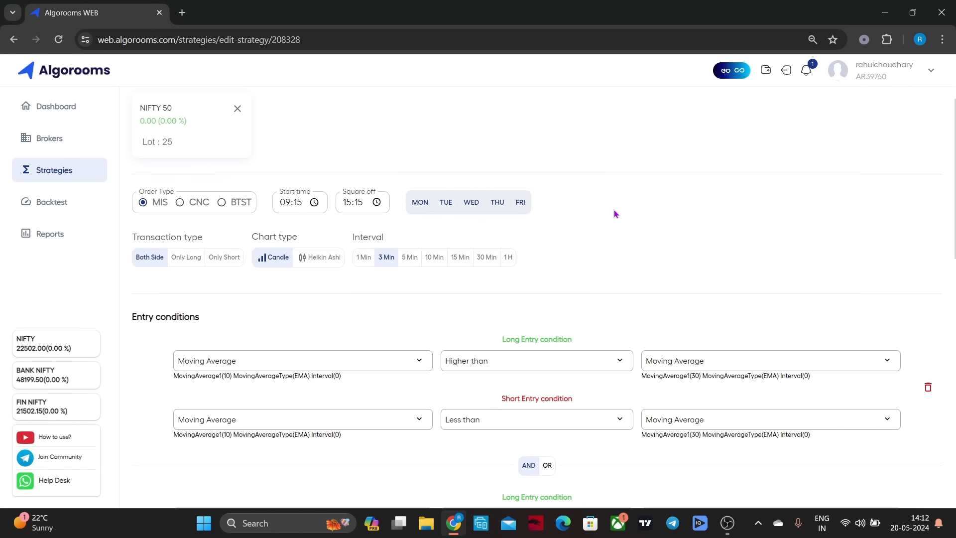
scroll(616, 214, "down", 4)
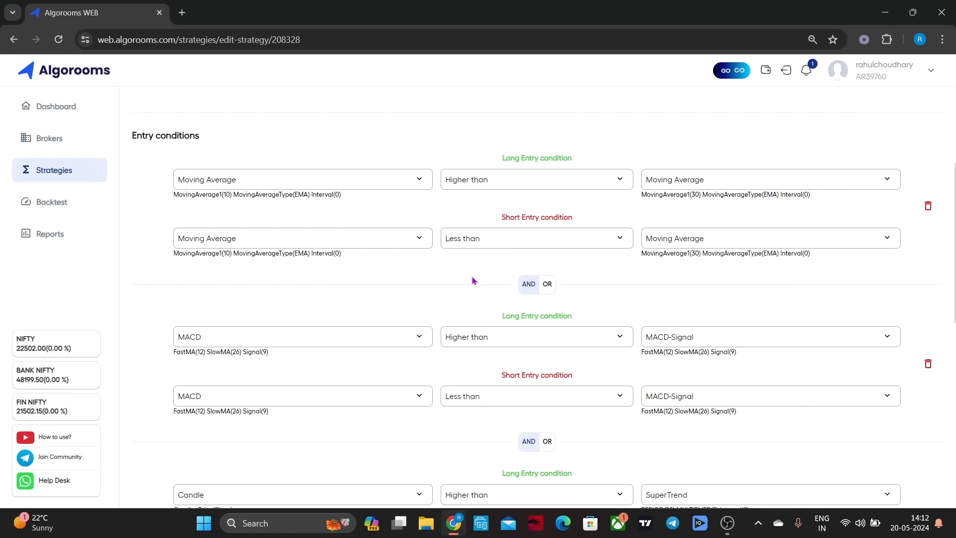
scroll(473, 280, "down", 2)
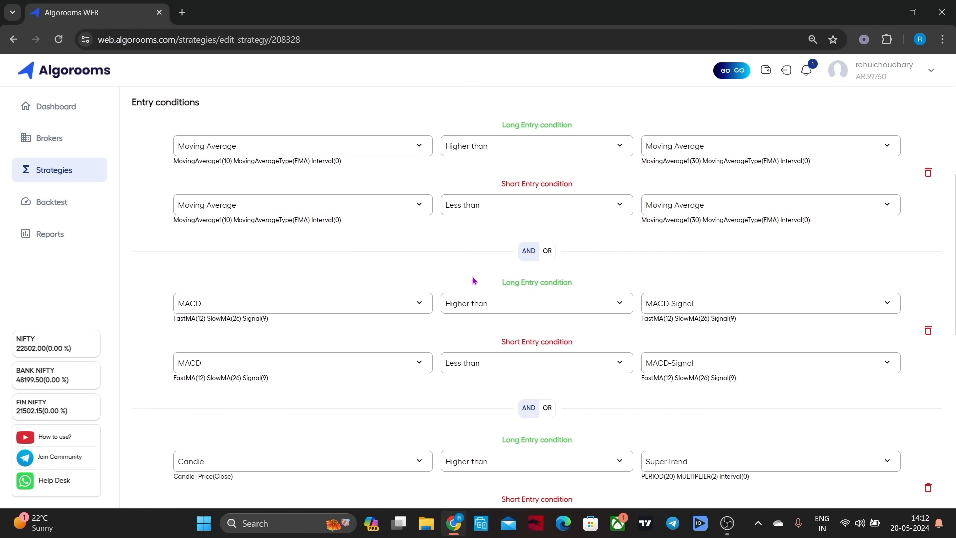
scroll(473, 281, "down", 1)
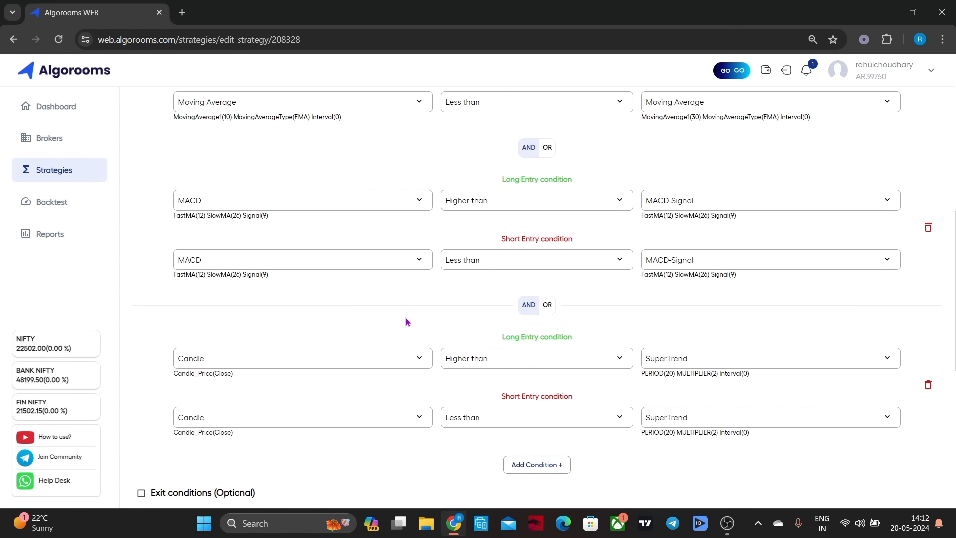
scroll(406, 321, "down", 2)
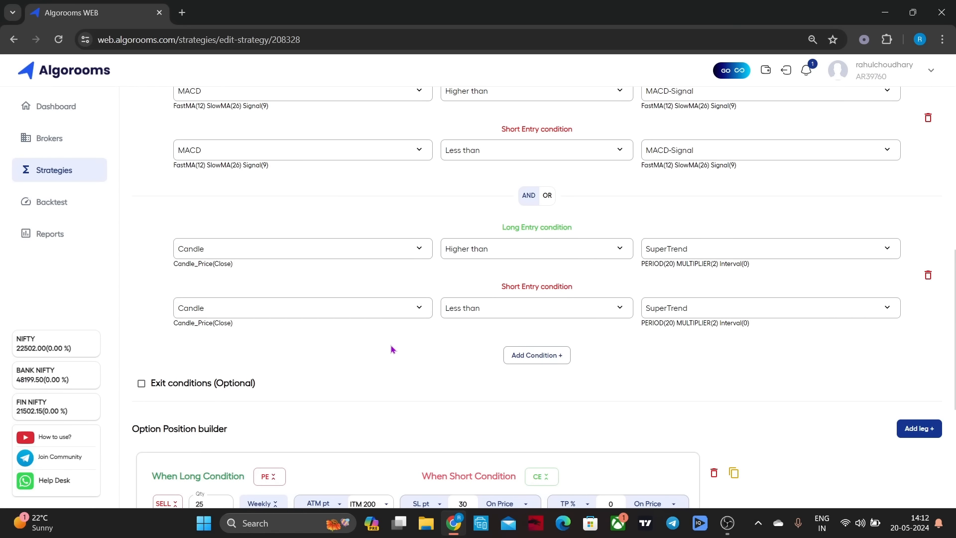
scroll(391, 349, "down", 4)
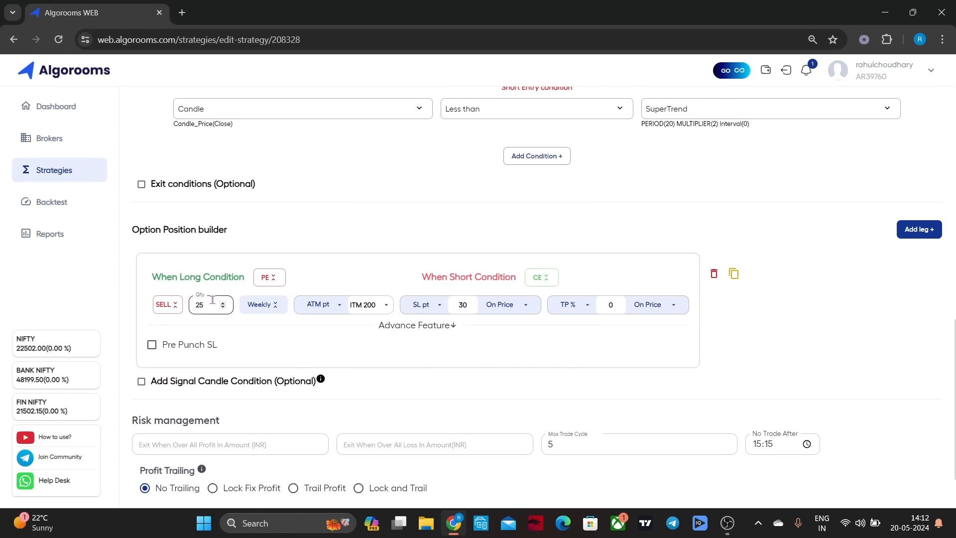
scroll(731, 391, "down", 2)
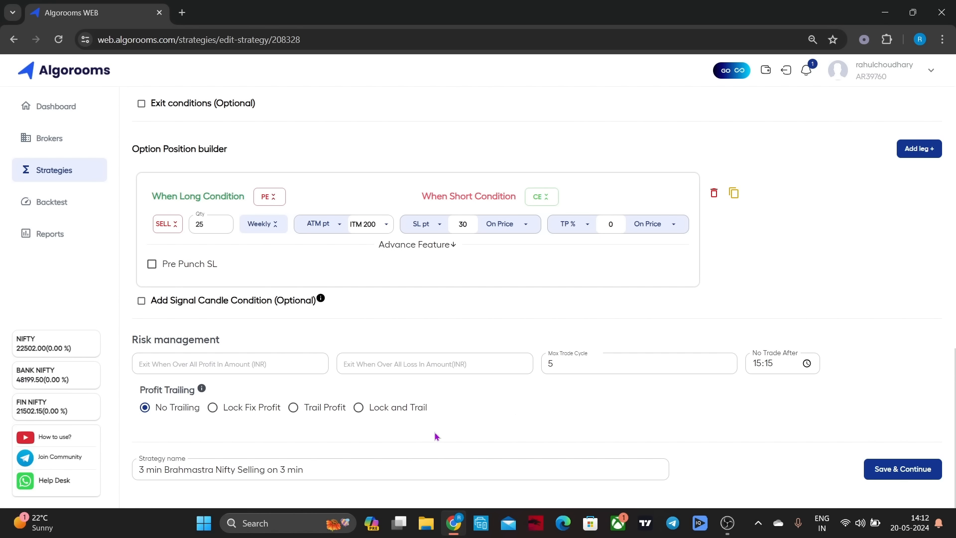
scroll(453, 405, "up", 15)
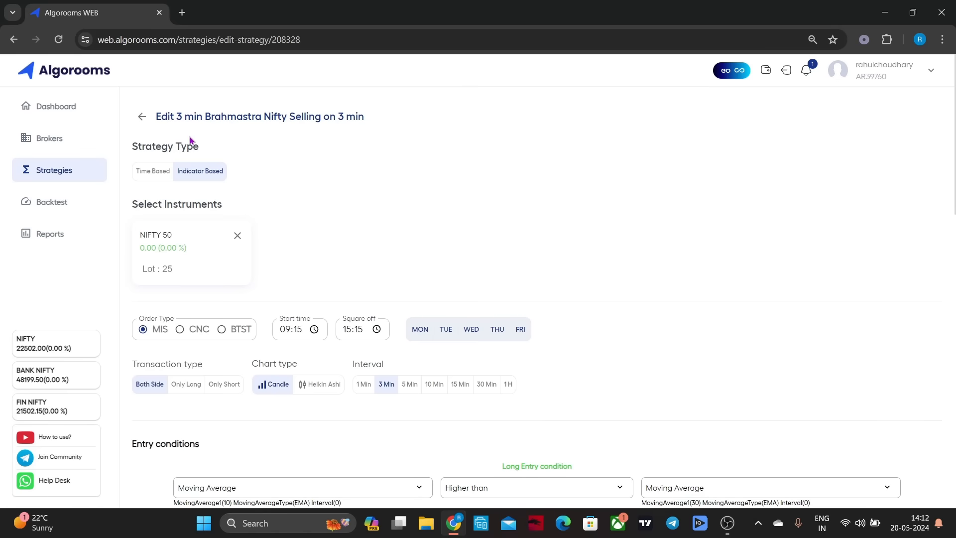
left_click(140, 117)
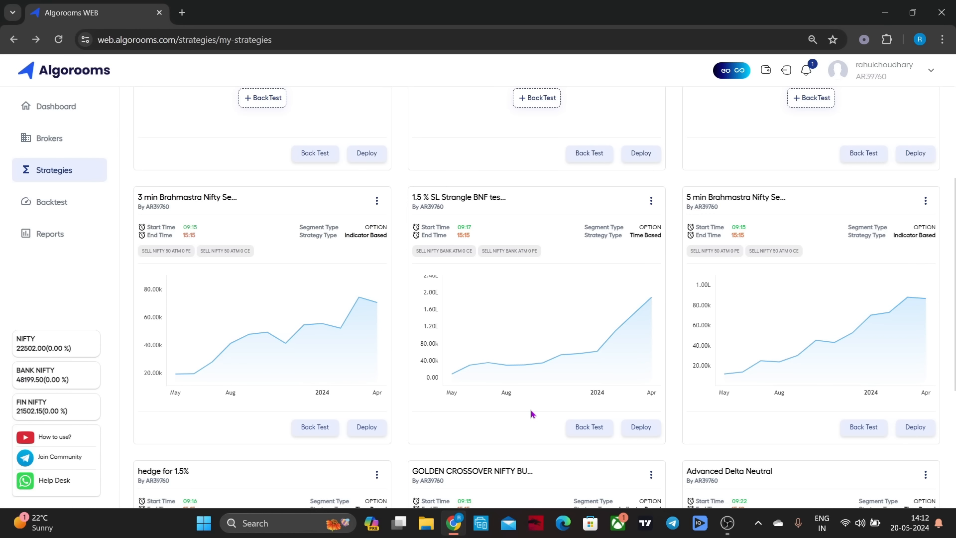
Run a 2-year backtest of the 5 min Brahmastra Nifty Selling strategy and review its P&L chart, summary and daywise breakdown
scroll(531, 413, "down", 3)
scroll(531, 414, "up", 4)
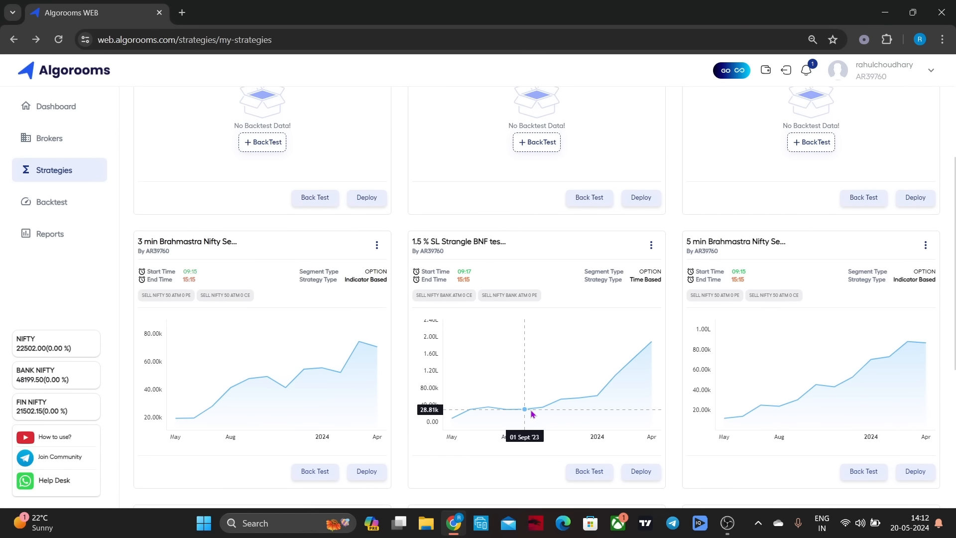
scroll(531, 414, "down", 1)
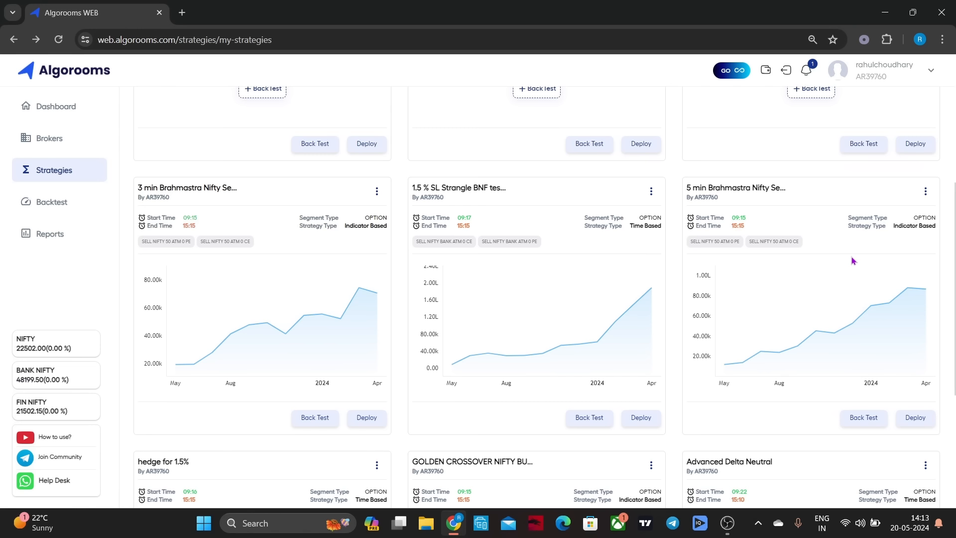
left_click(862, 422)
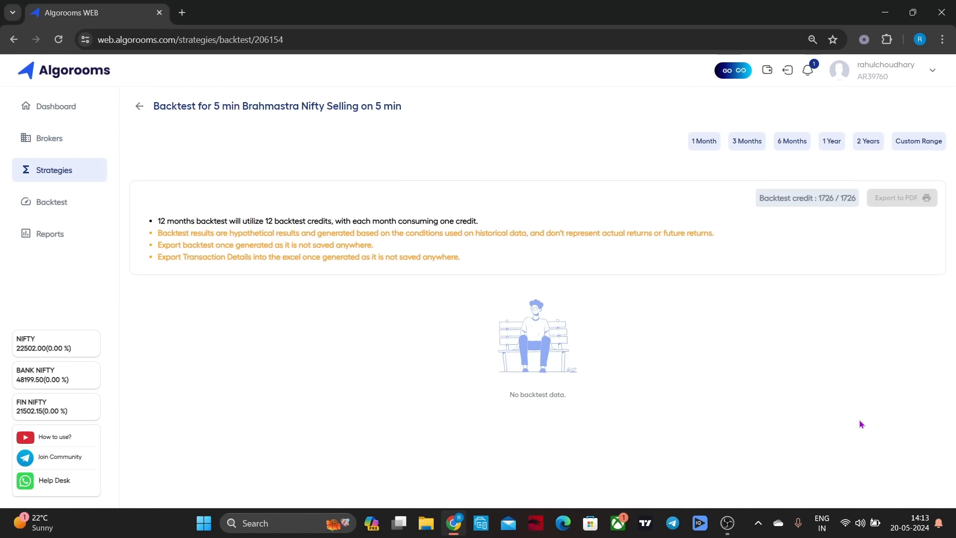
left_click(860, 142)
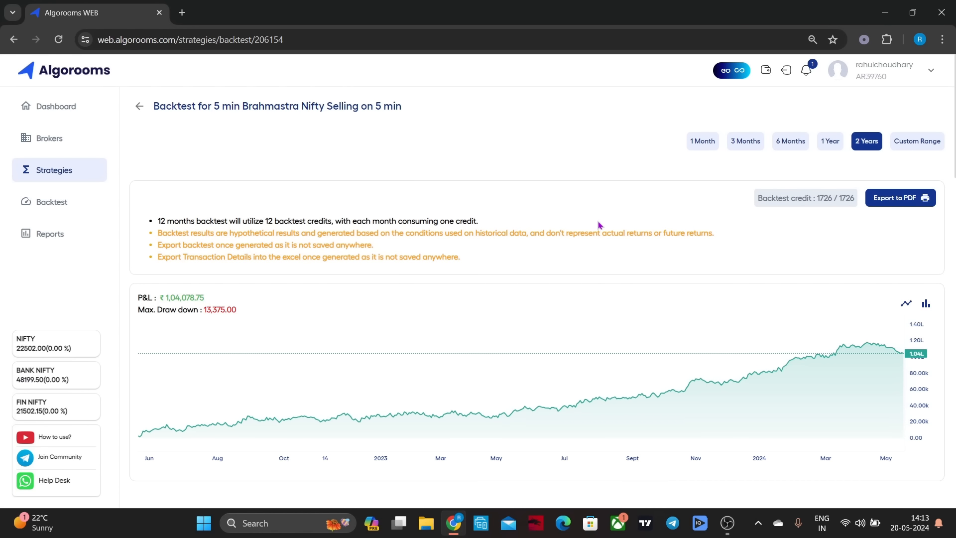
scroll(599, 225, "down", 2)
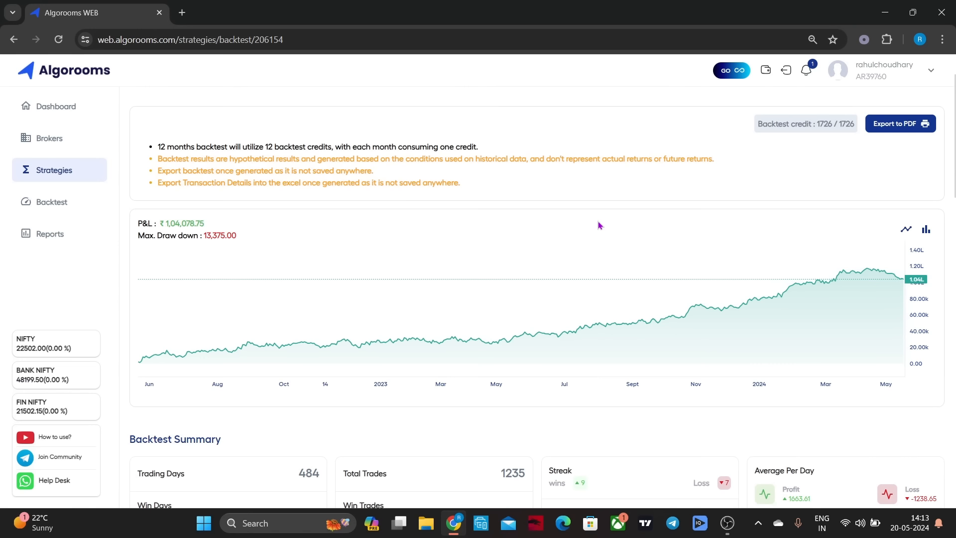
scroll(599, 225, "down", 5)
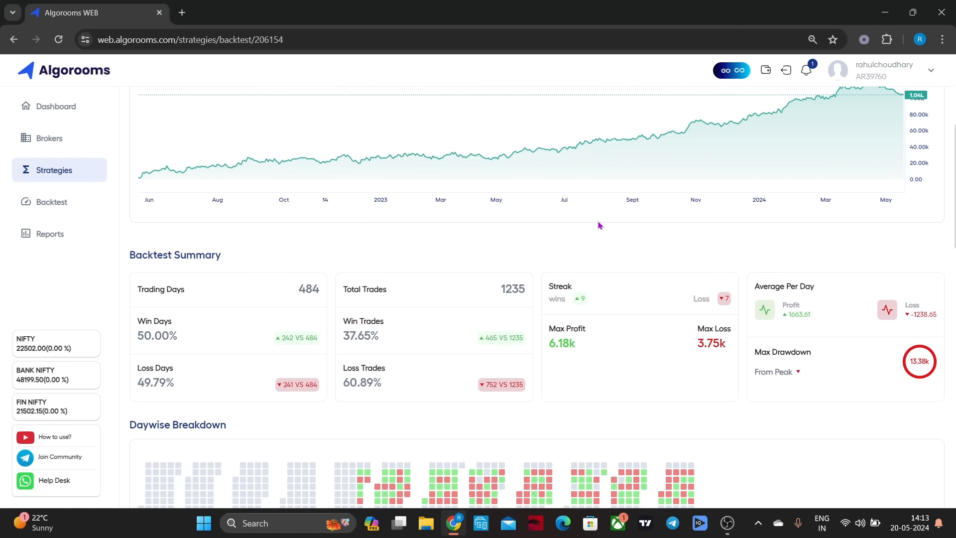
scroll(599, 225, "down", 3)
scroll(599, 225, "up", 2)
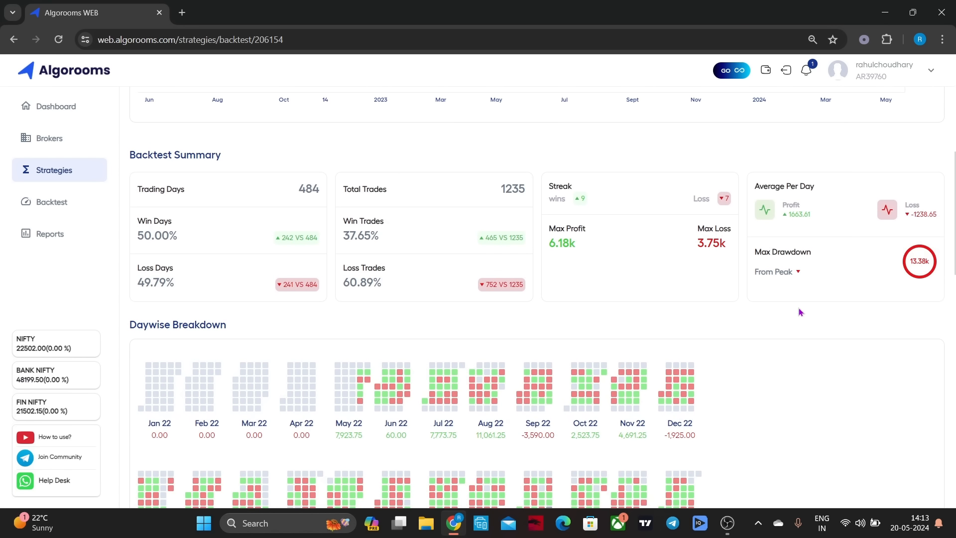
scroll(800, 312, "down", 5)
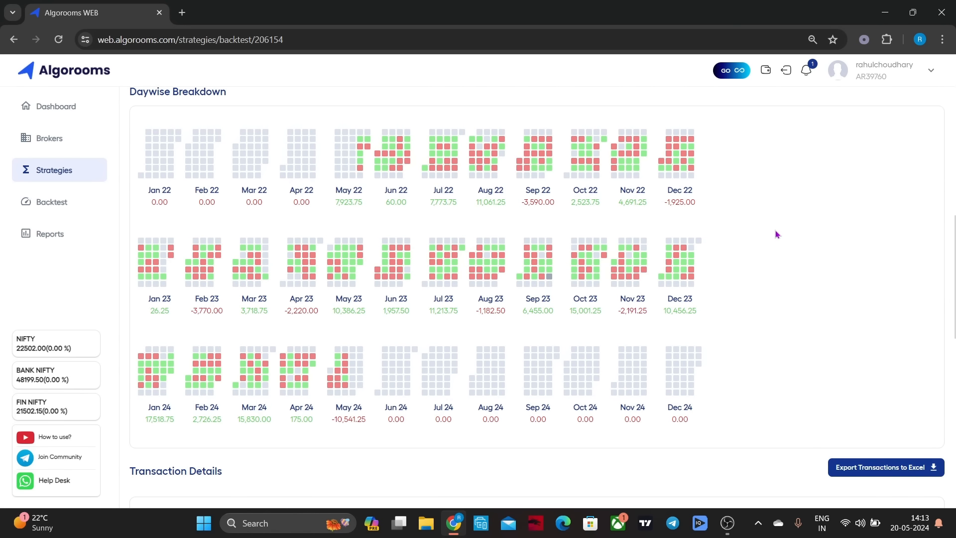
scroll(777, 234, "up", 15)
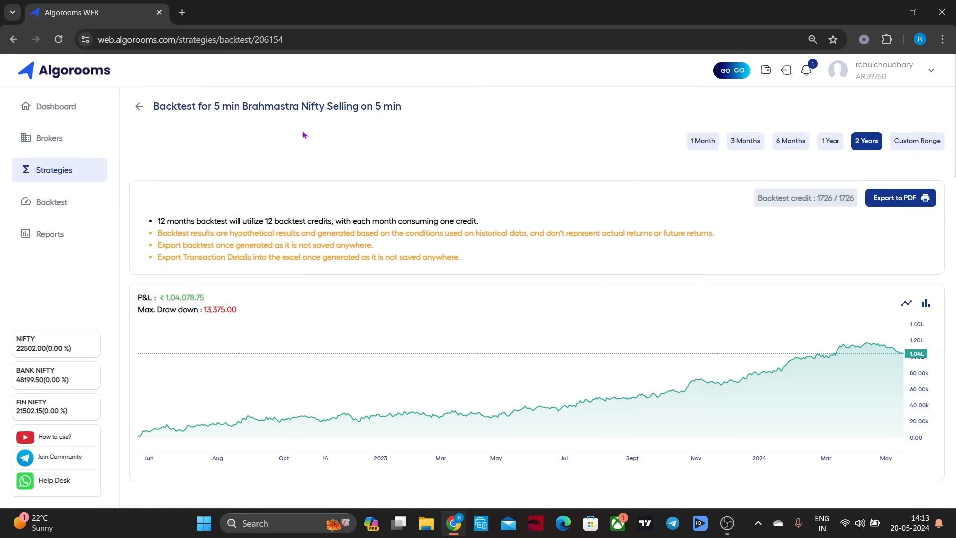
left_click(139, 105)
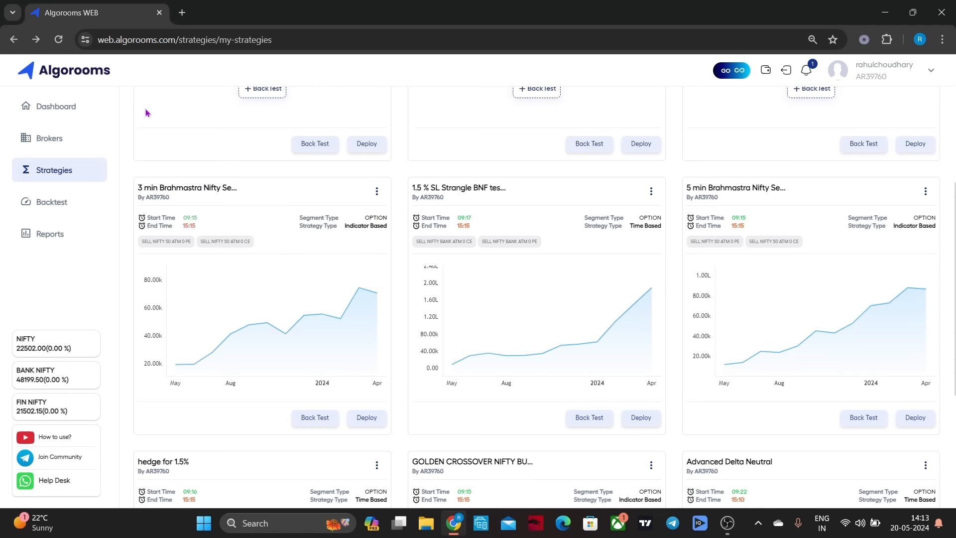
Open the 5 min Brahmastra Nifty Selling strategy for editing and examine its interval, entry conditions, option position and risk management settings
left_click(925, 192)
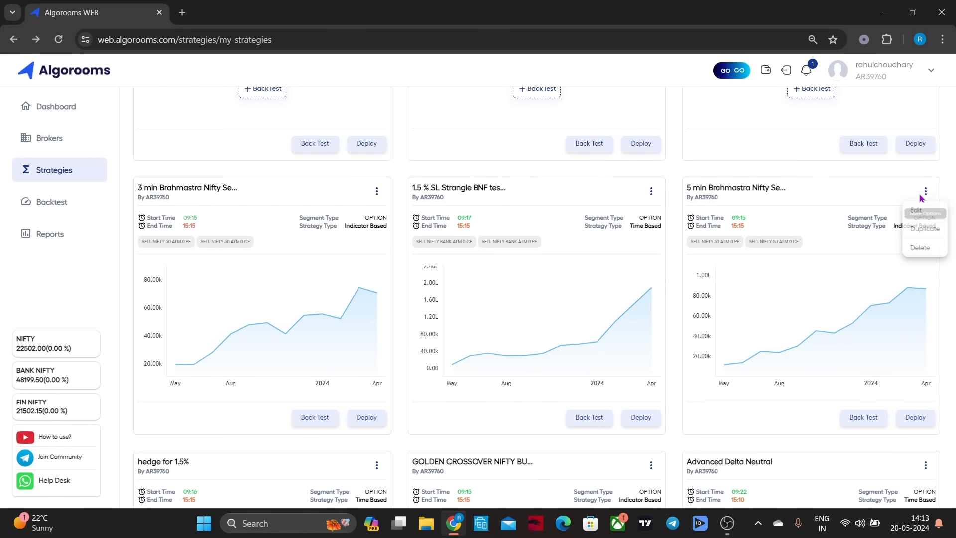
left_click(920, 212)
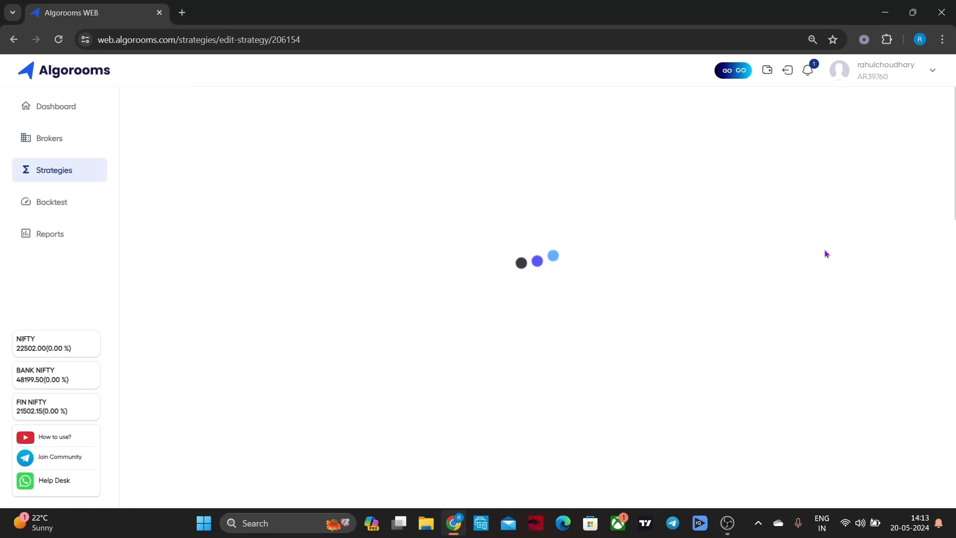
scroll(665, 263, "down", 3)
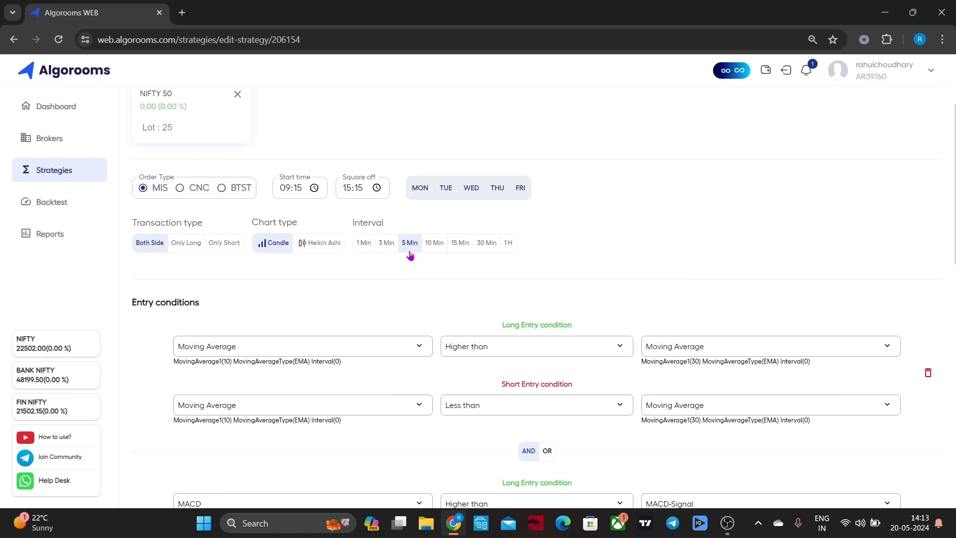
scroll(795, 188, "down", 9)
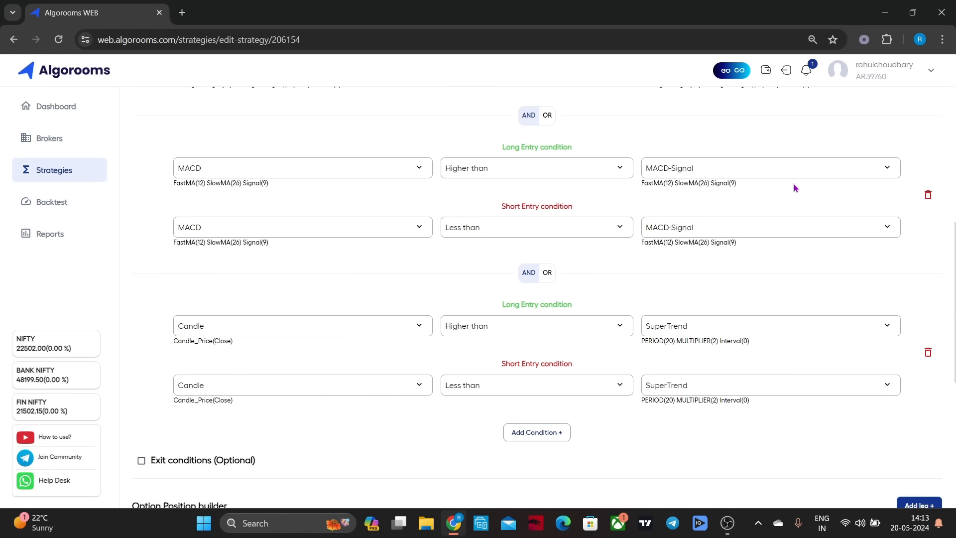
scroll(795, 188, "up", 4)
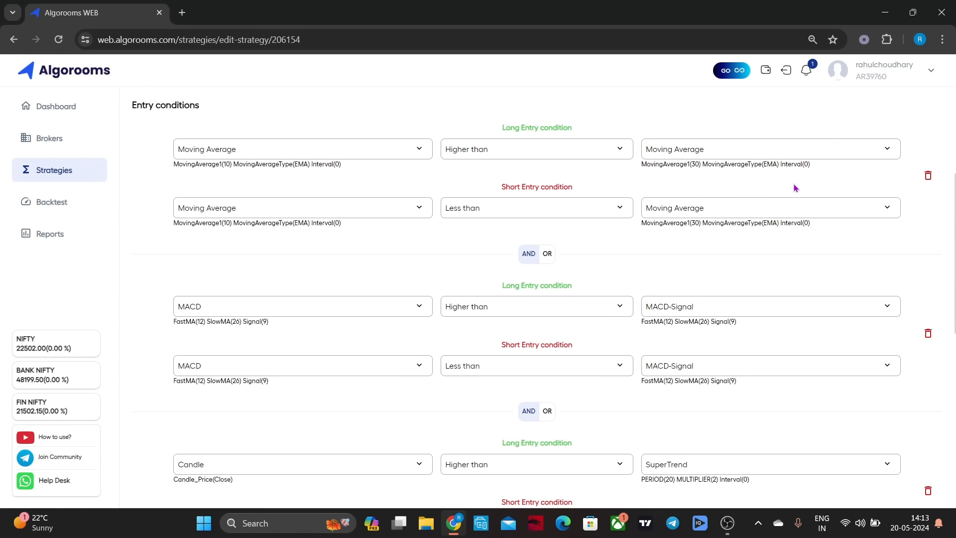
scroll(795, 188, "down", 4)
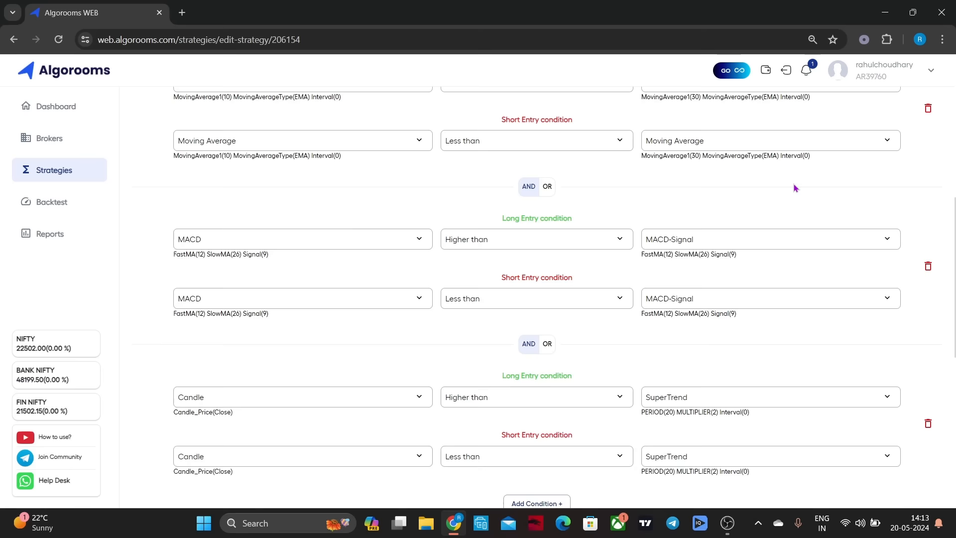
scroll(734, 288, "down", 5)
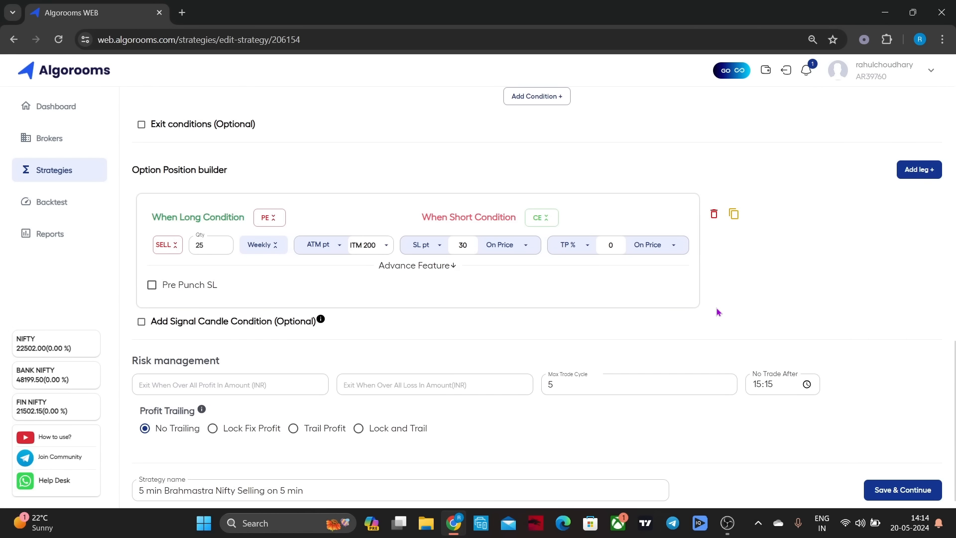
scroll(717, 308, "up", 15)
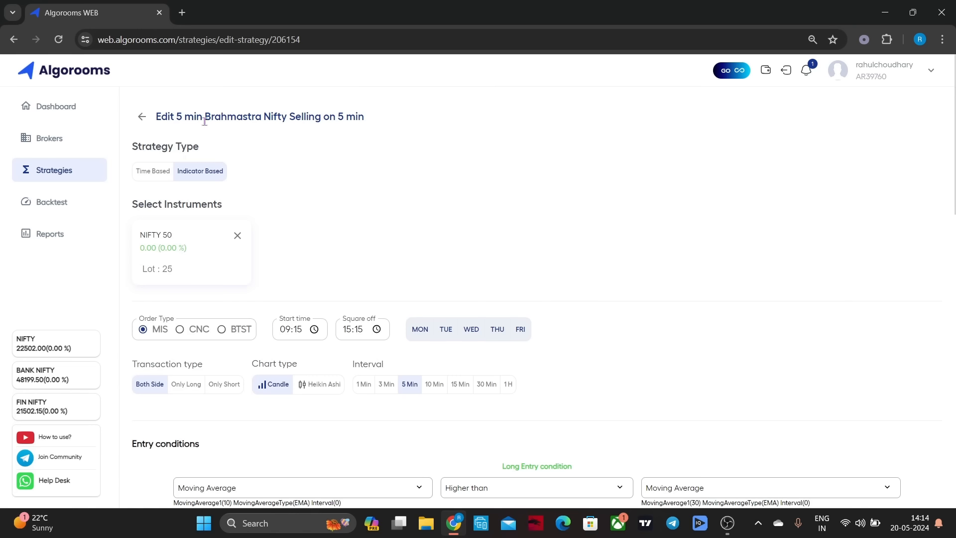
left_click(142, 117)
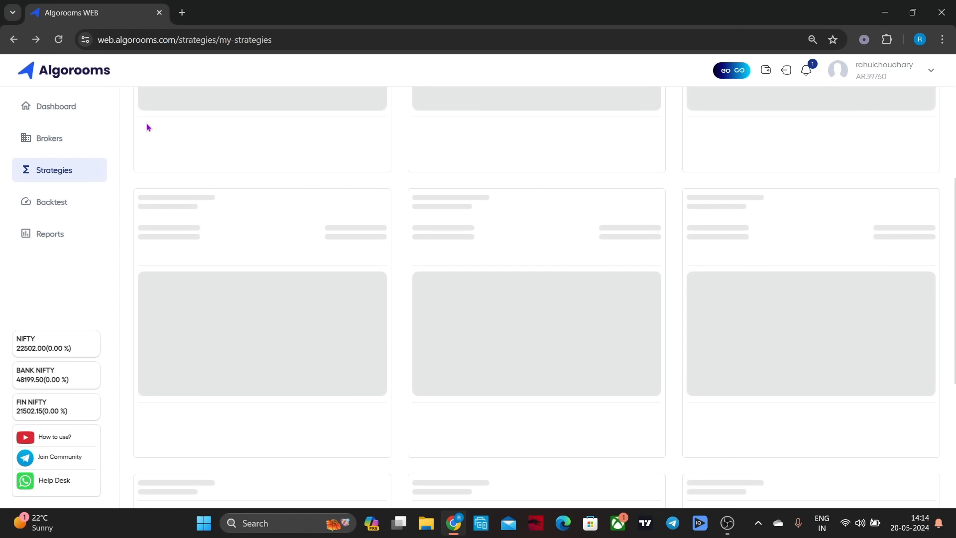
Run a 2-year backtest of the GOLDEN CROSSOVER NIFTY BUYING strategy and review its P&L chart, summary and daywise breakdown
scroll(433, 255, "down", 5)
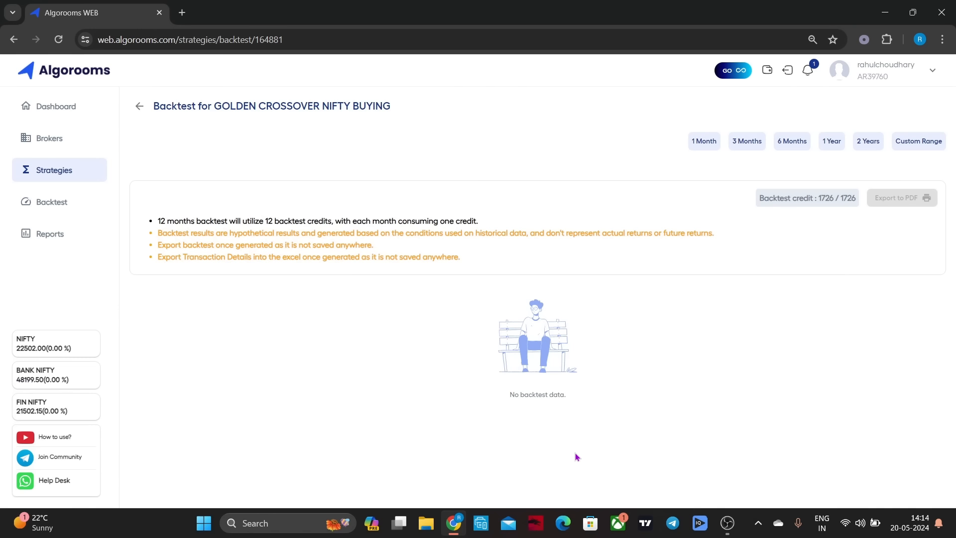
left_click(868, 145)
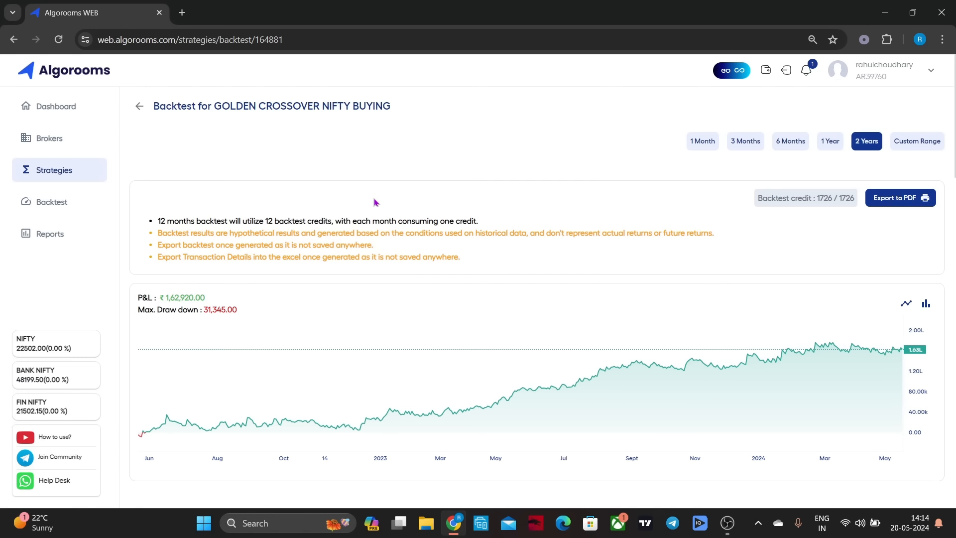
scroll(474, 230, "down", 5)
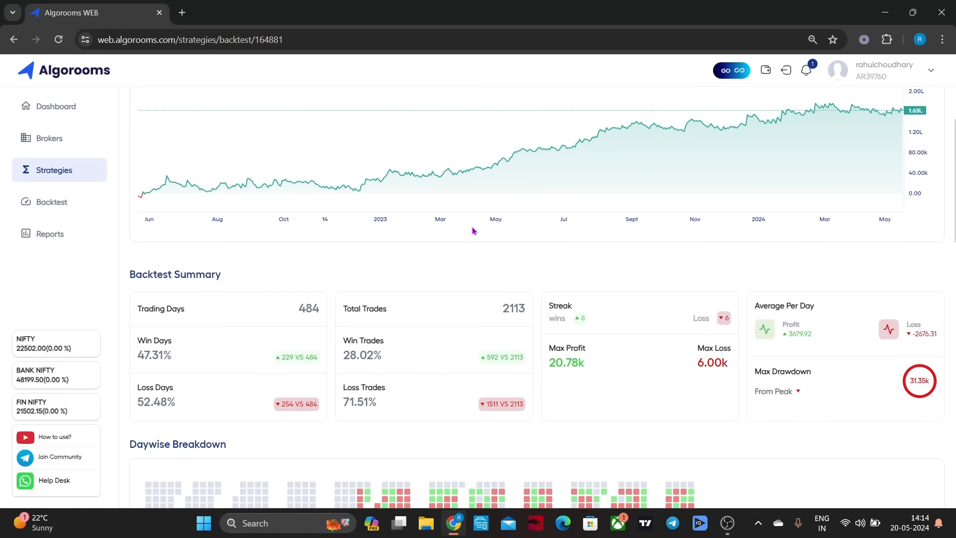
scroll(562, 303, "down", 2)
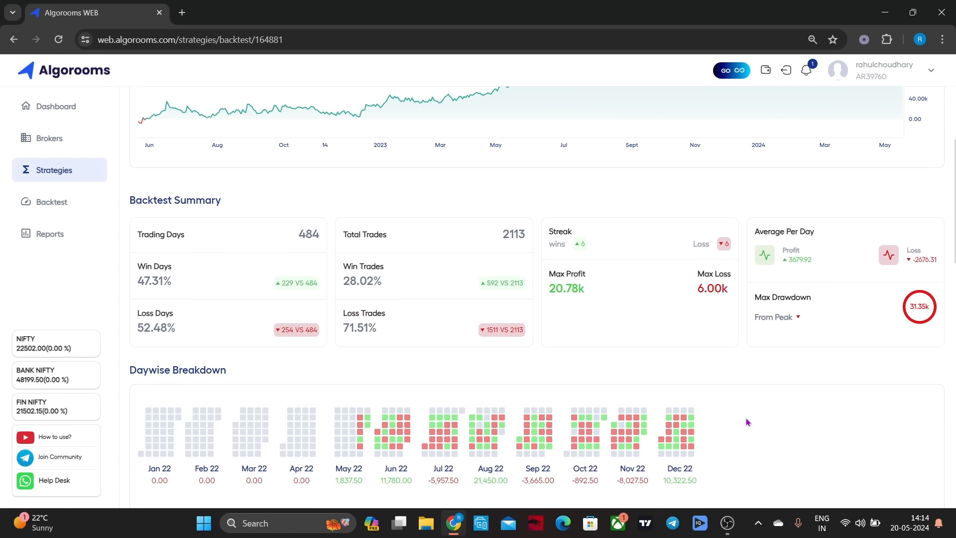
scroll(747, 422, "down", 5)
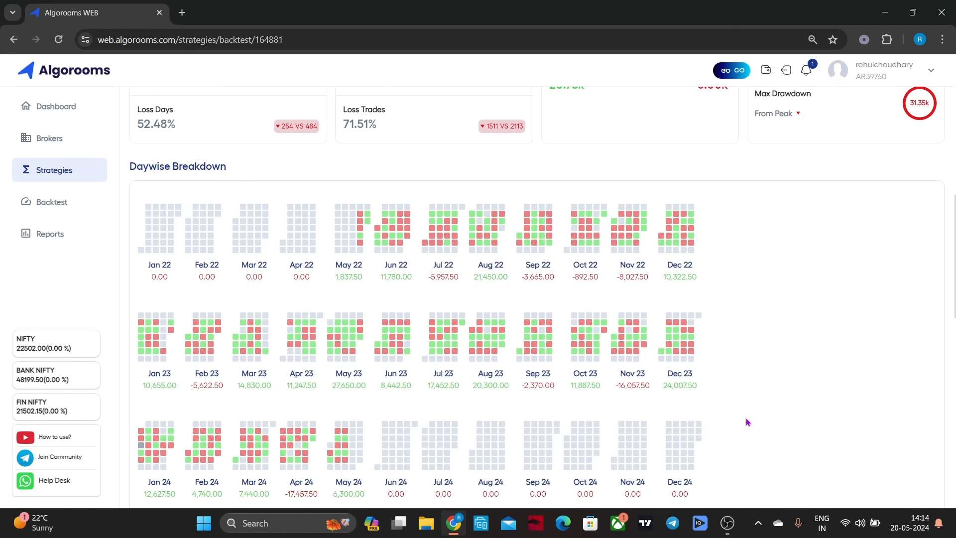
scroll(746, 422, "down", 1)
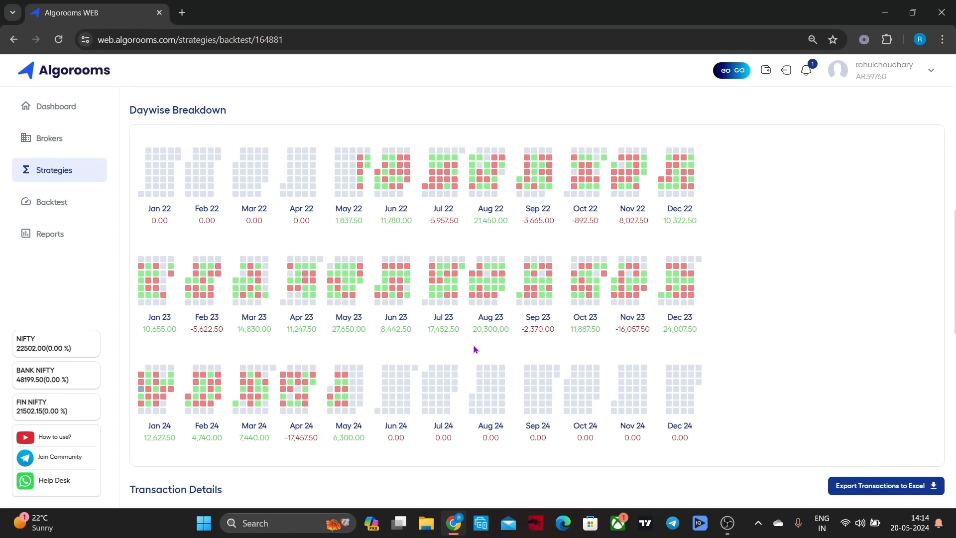
mouse_move(486, 305)
scroll(745, 248, "up", 10)
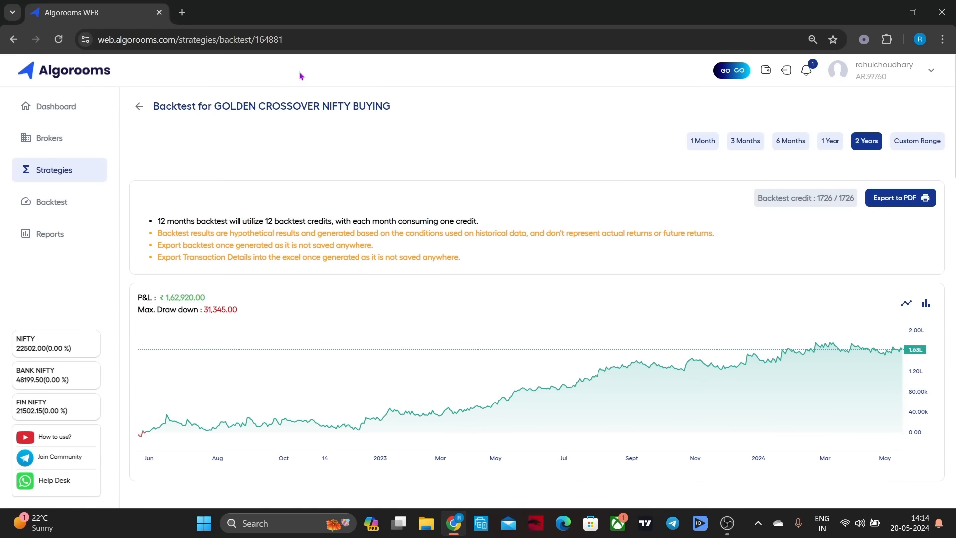
left_click(140, 106)
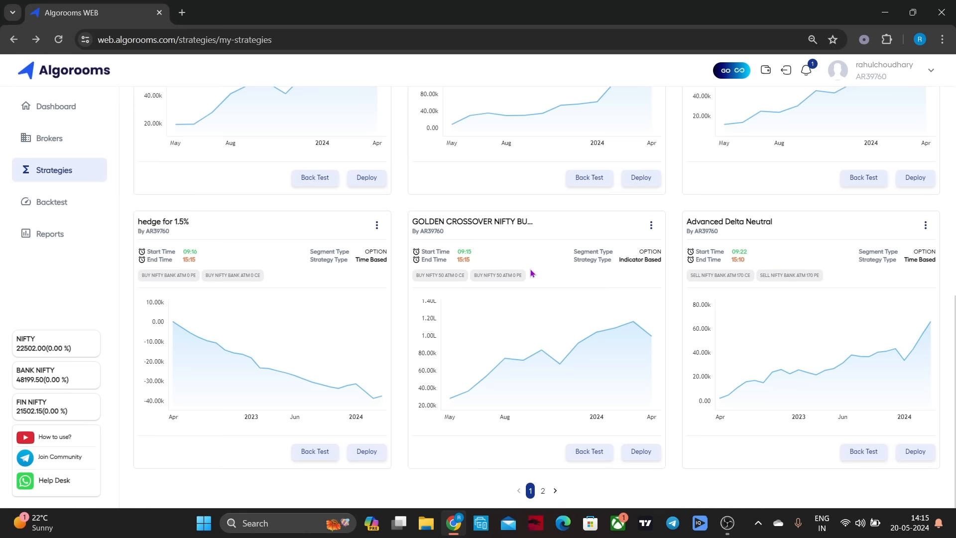
Open the GOLDEN CROSSOVER NIFTY BUYING strategy for editing, examine its entry, option position and risk settings, and return to the strategy list
left_click(652, 226)
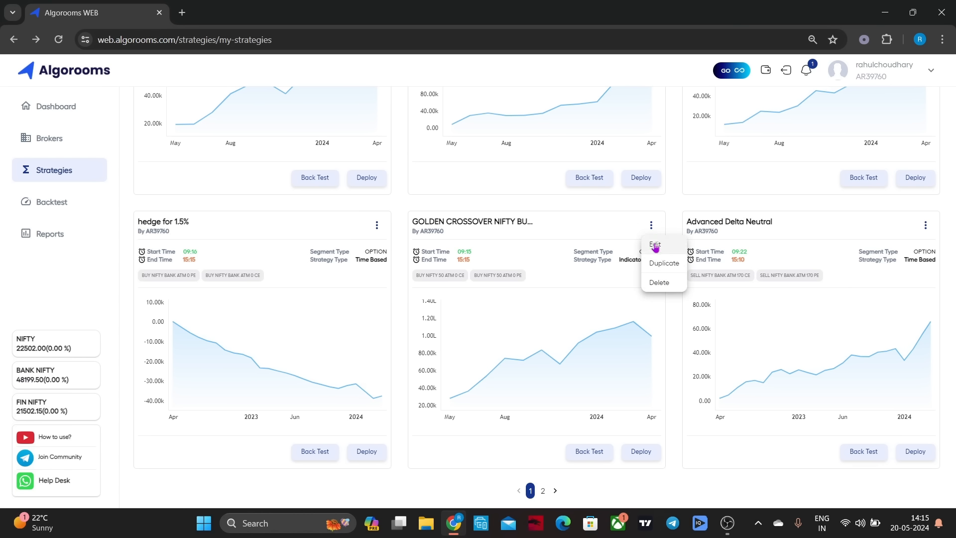
left_click(658, 249)
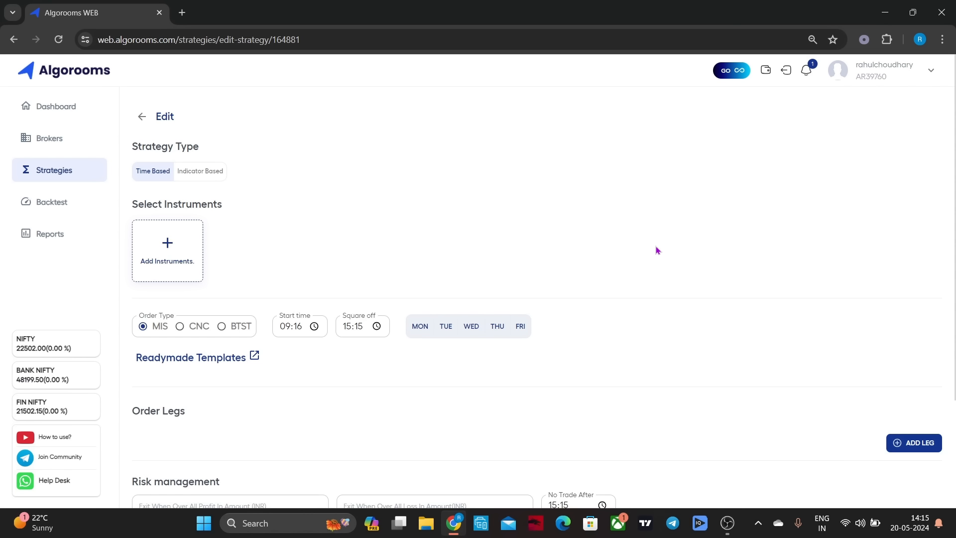
scroll(657, 250, "down", 3)
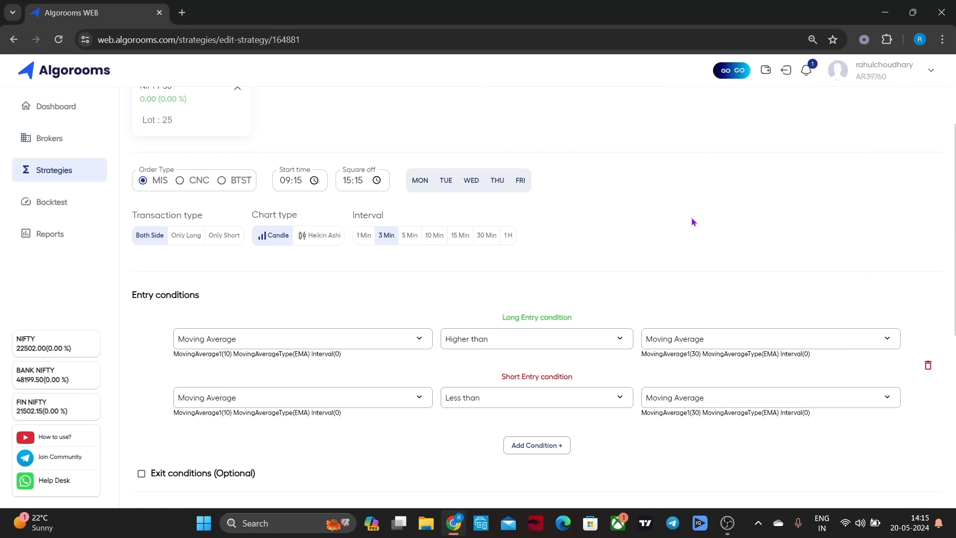
scroll(667, 223, "down", 3)
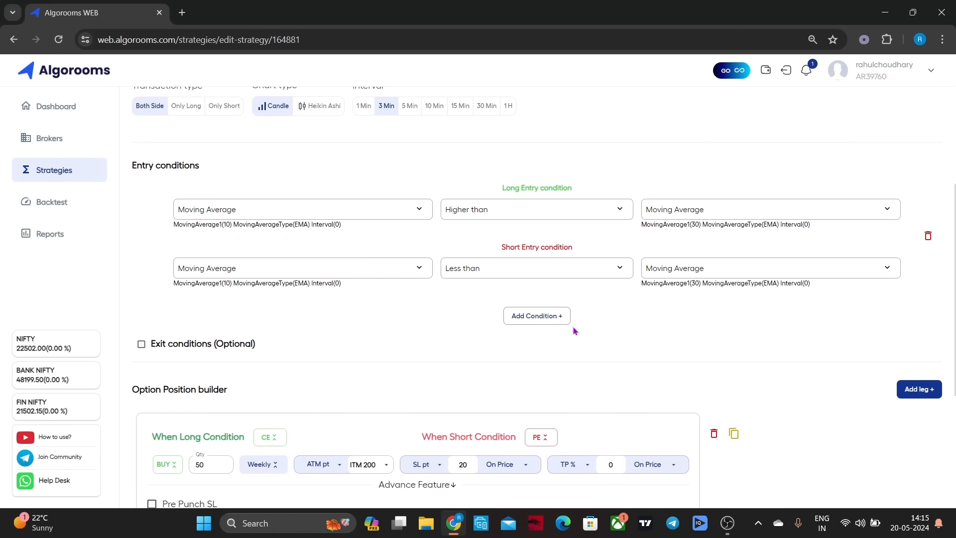
scroll(728, 333, "down", 5)
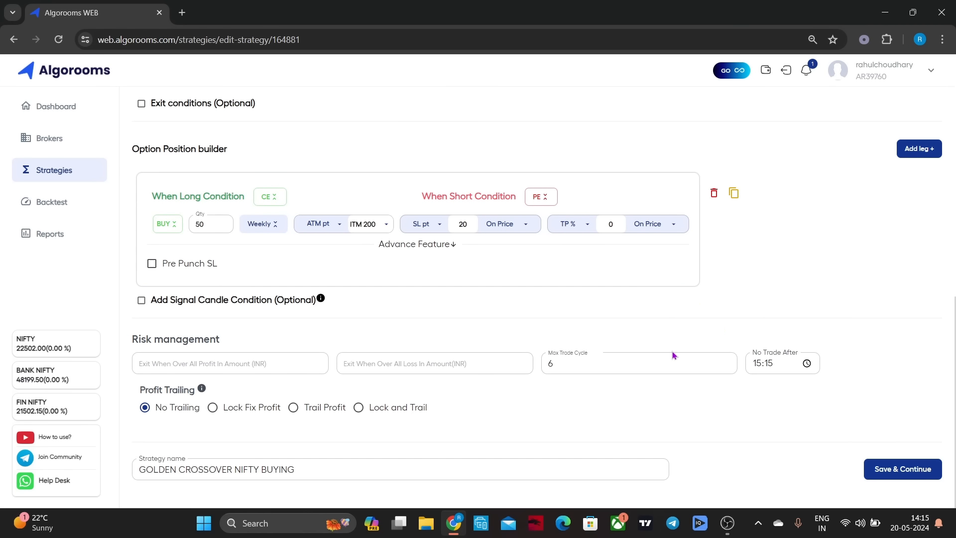
scroll(673, 355, "up", 10)
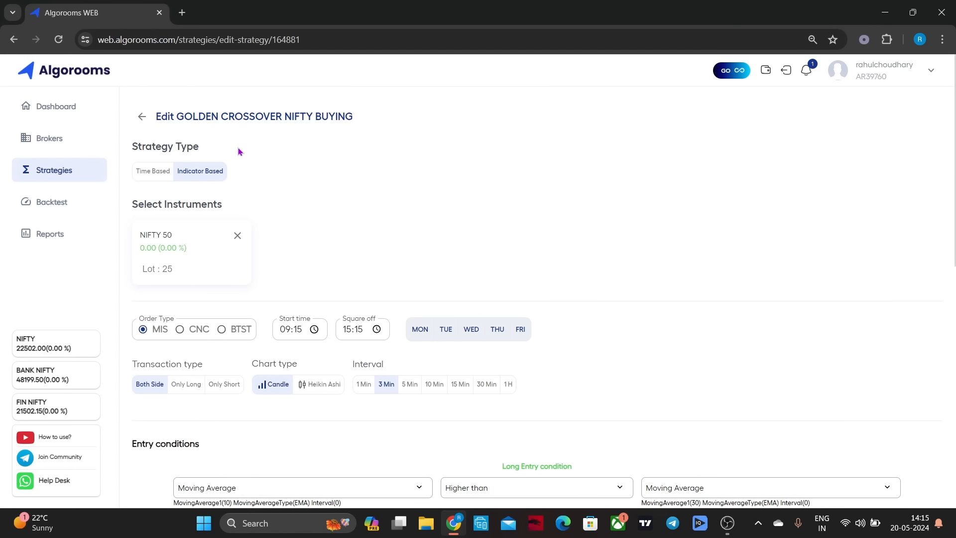
left_click(142, 117)
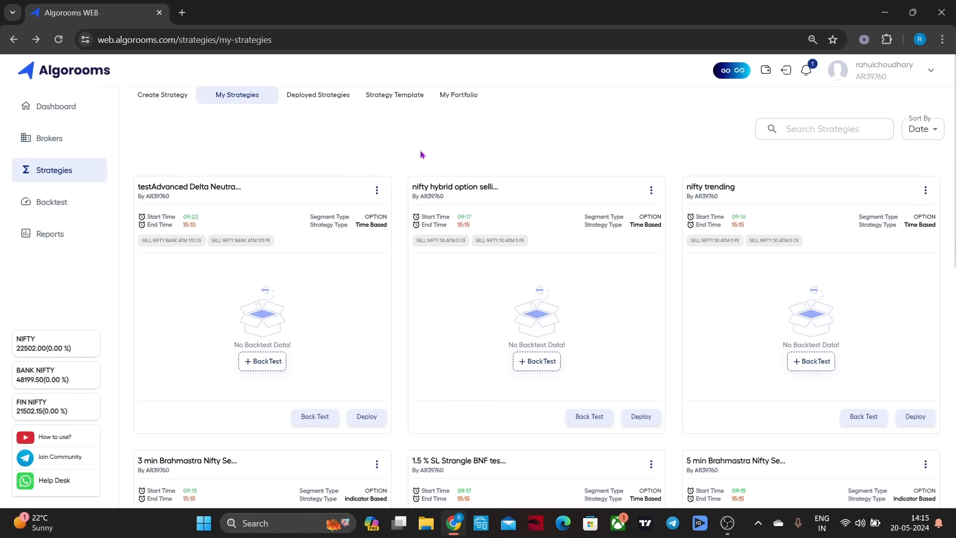
scroll(543, 342, "down", 10)
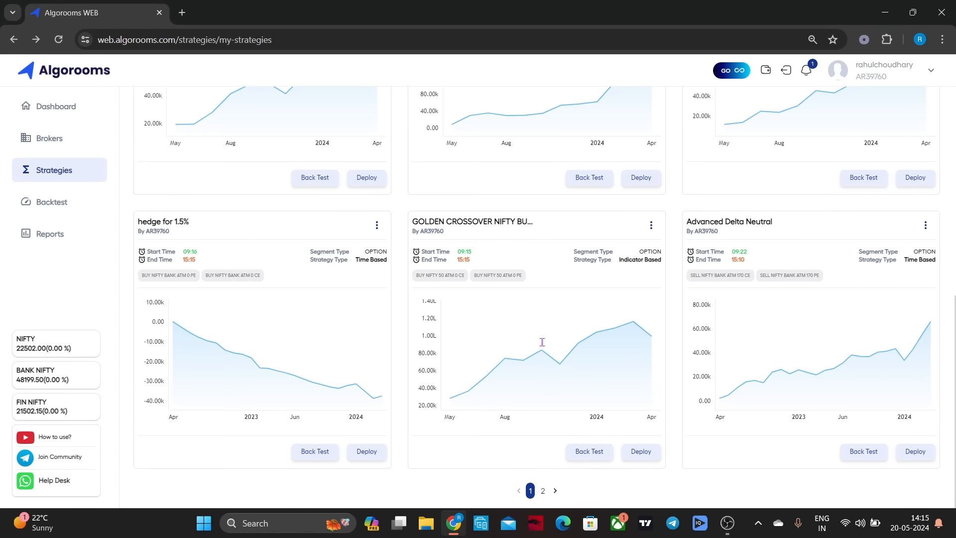
Run a 2-year backtest of the 1.5 % SL Strangle BNF strategy and review its P&L chart, summary and daywise breakdown
left_click(547, 490)
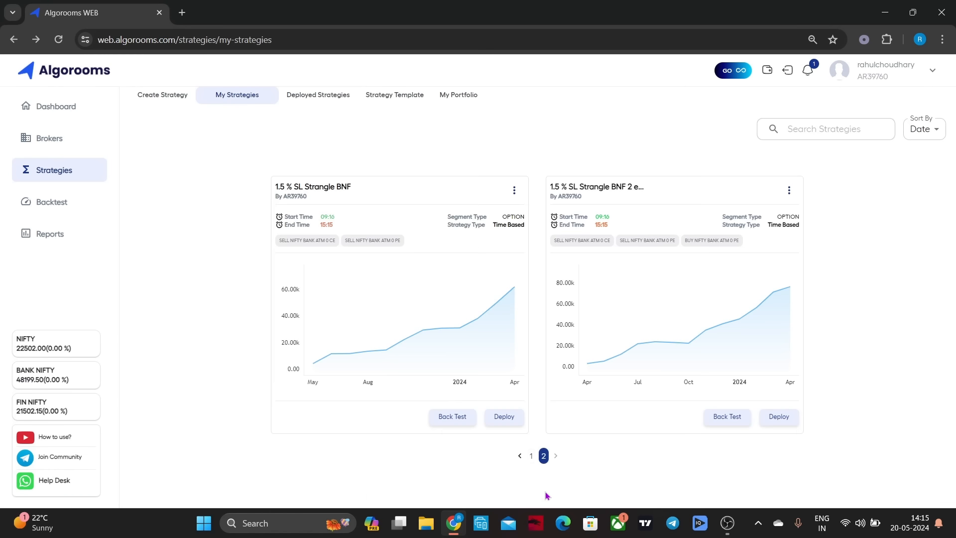
left_click(449, 424)
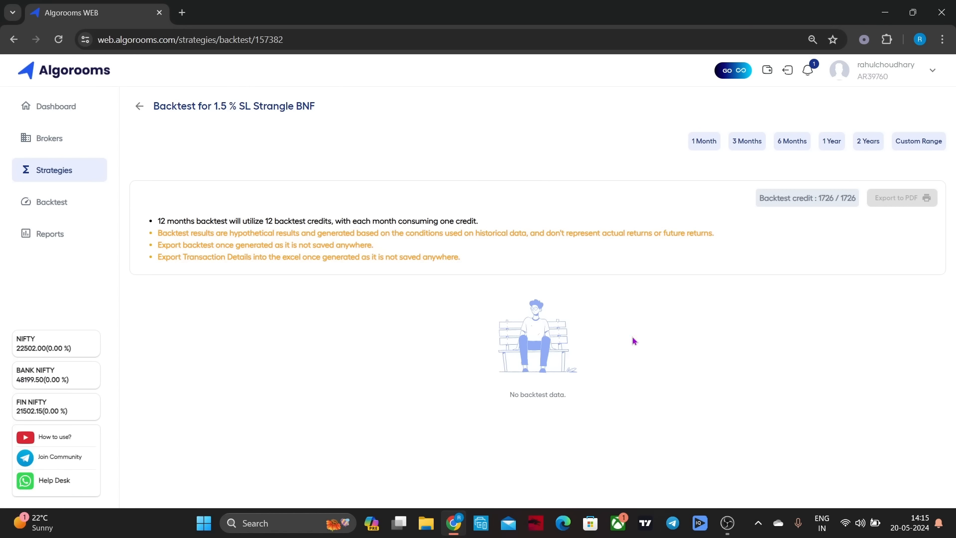
left_click(864, 142)
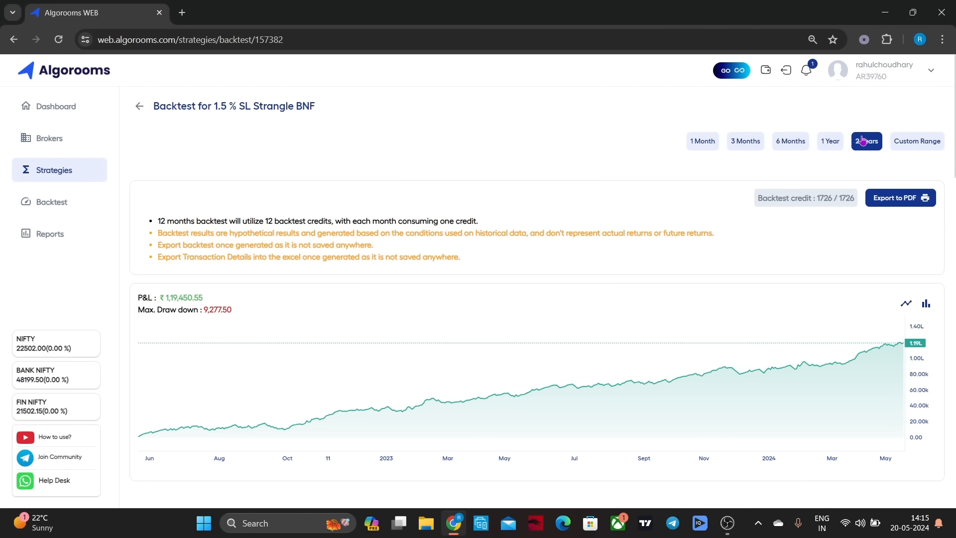
scroll(664, 145, "down", 1)
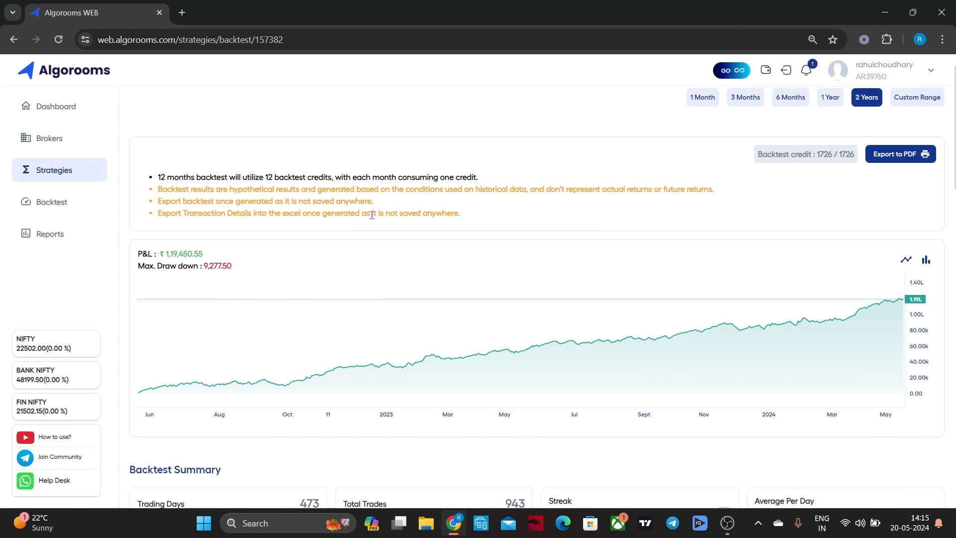
scroll(387, 213, "down", 4)
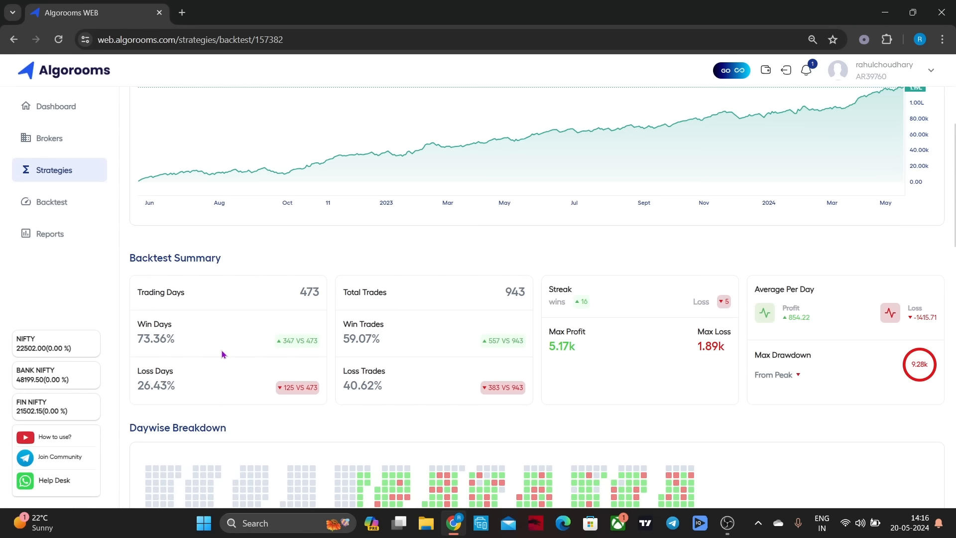
scroll(231, 350, "down", 2)
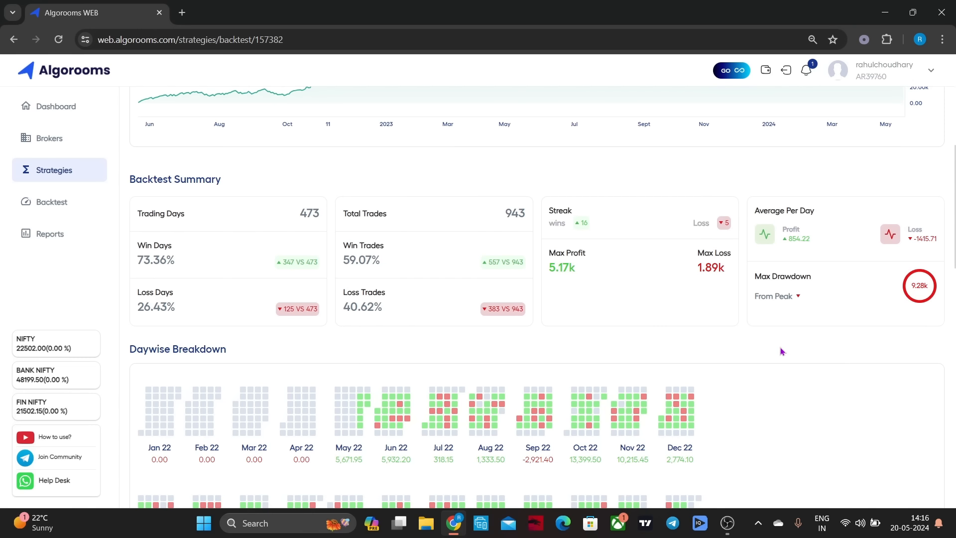
scroll(811, 367, "down", 1)
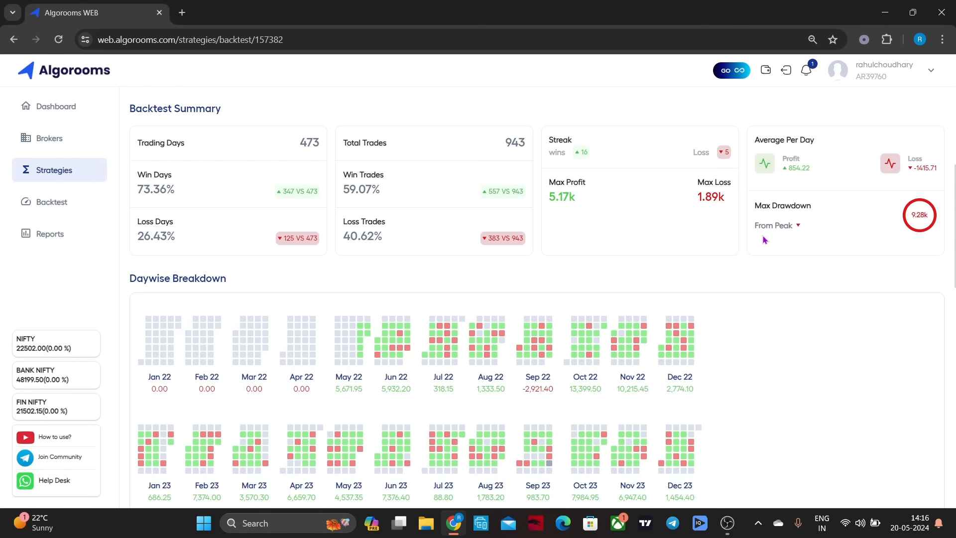
scroll(765, 237, "down", 3)
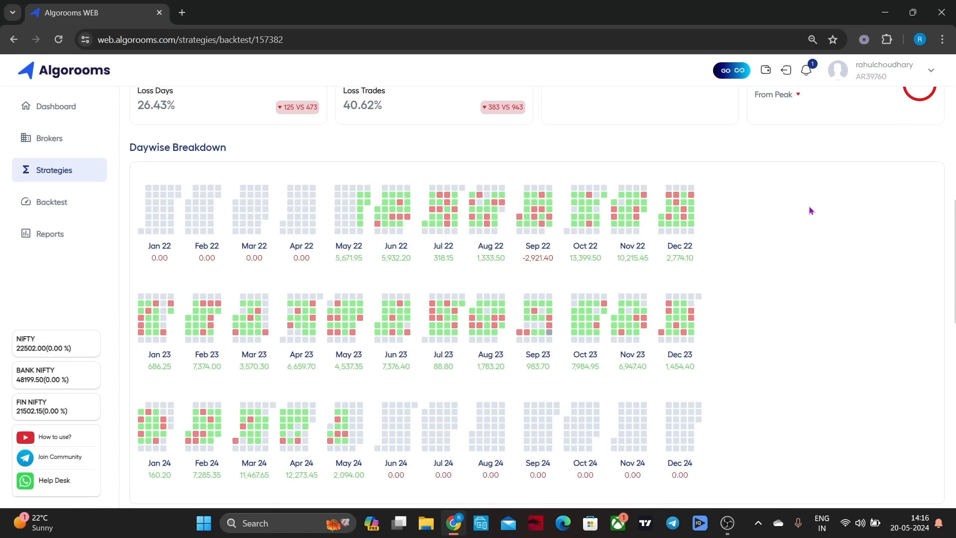
scroll(810, 210, "down", 10)
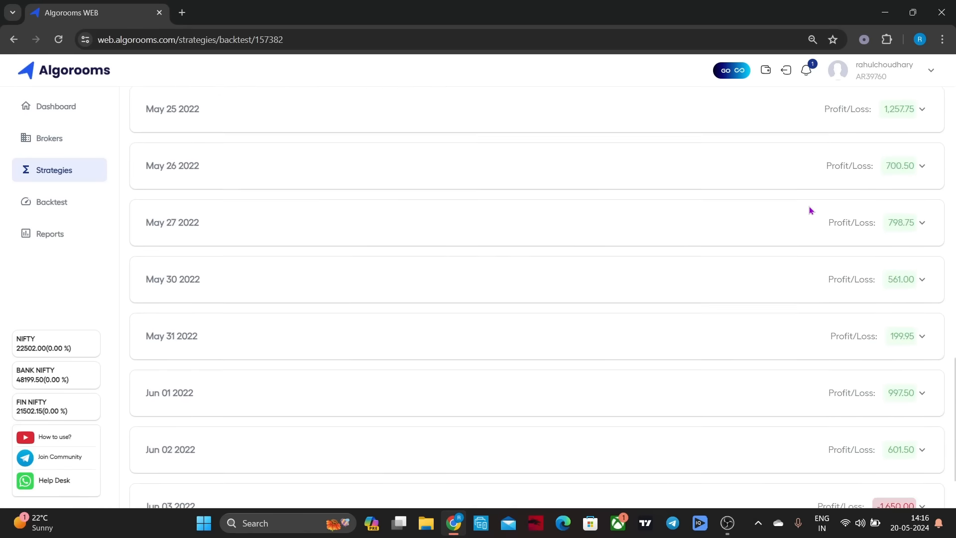
scroll(809, 209, "up", 20)
scroll(466, 156, "up", 2)
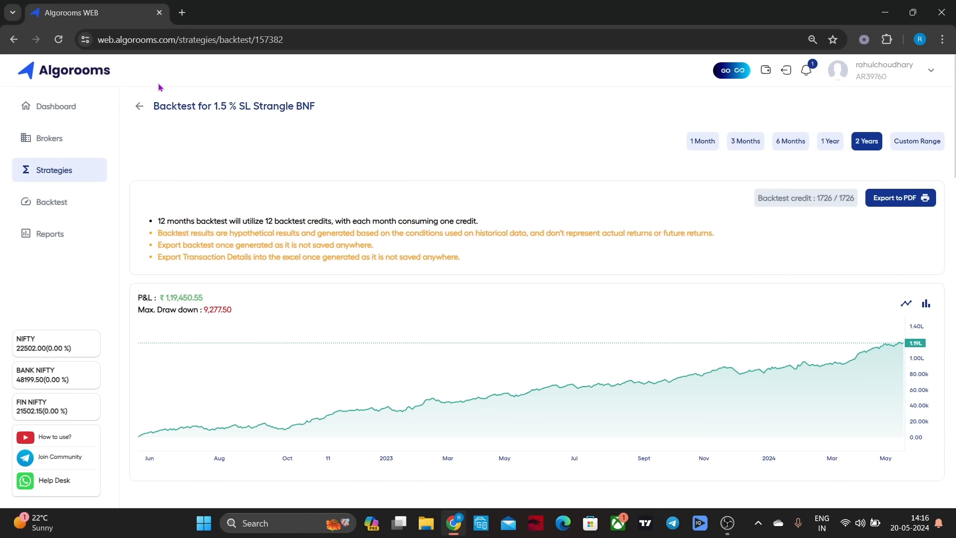
Leave the 1.5 % SL Strangle BNF backtest and browse the ready-made strategy templates
left_click(139, 107)
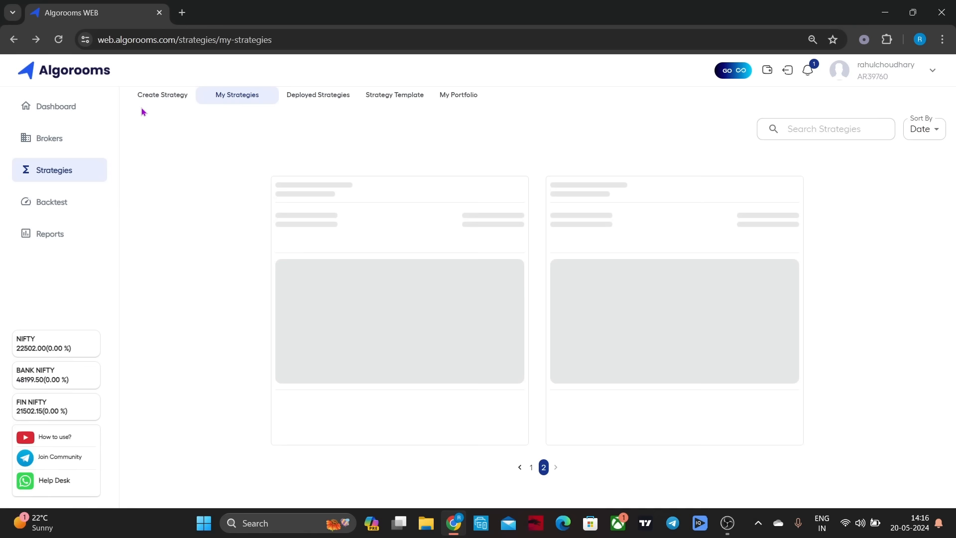
left_click(380, 96)
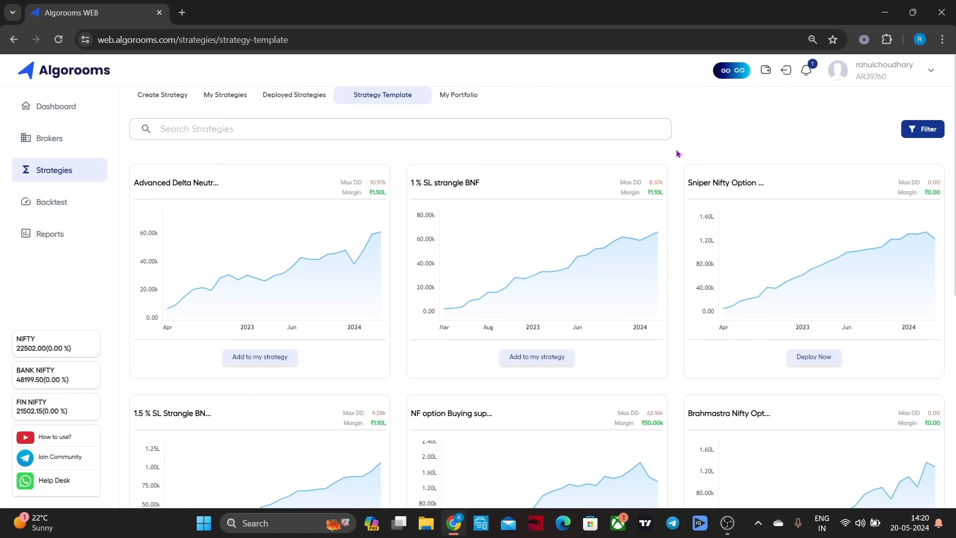
scroll(677, 154, "down", 3)
scroll(677, 153, "up", 3)
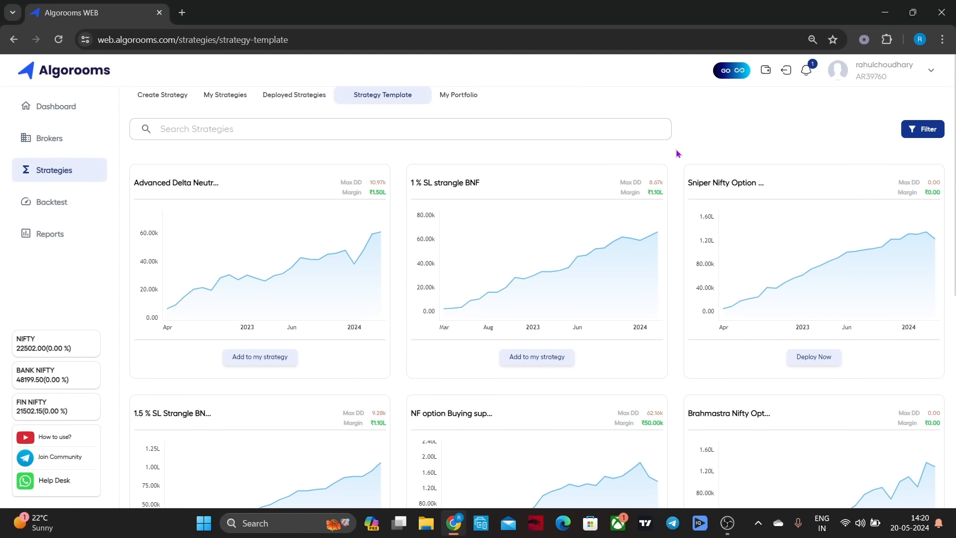